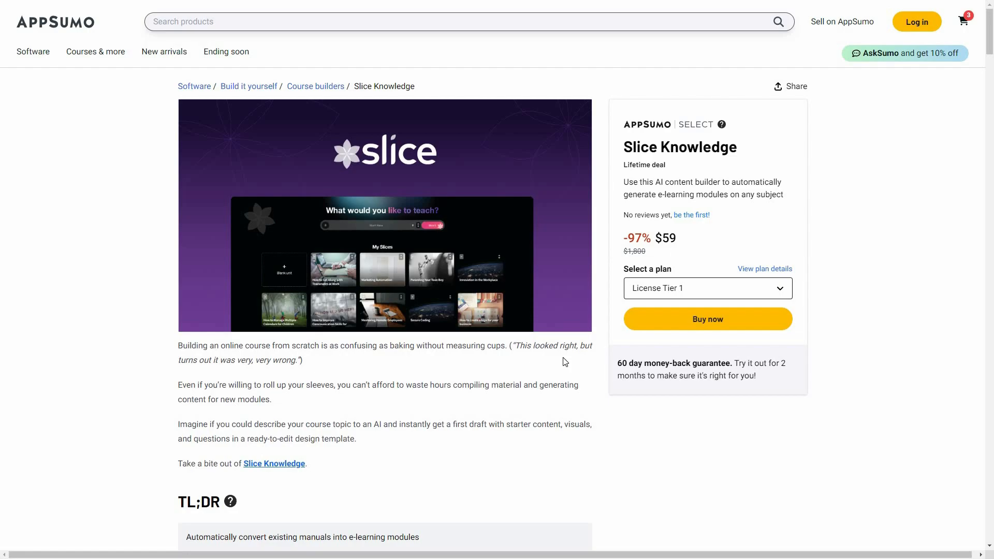
Step: Review the Slice Knowledge deal page, including its features list and the two license tiers
scroll(570, 357, down, 10)
scroll(614, 400, down, 12)
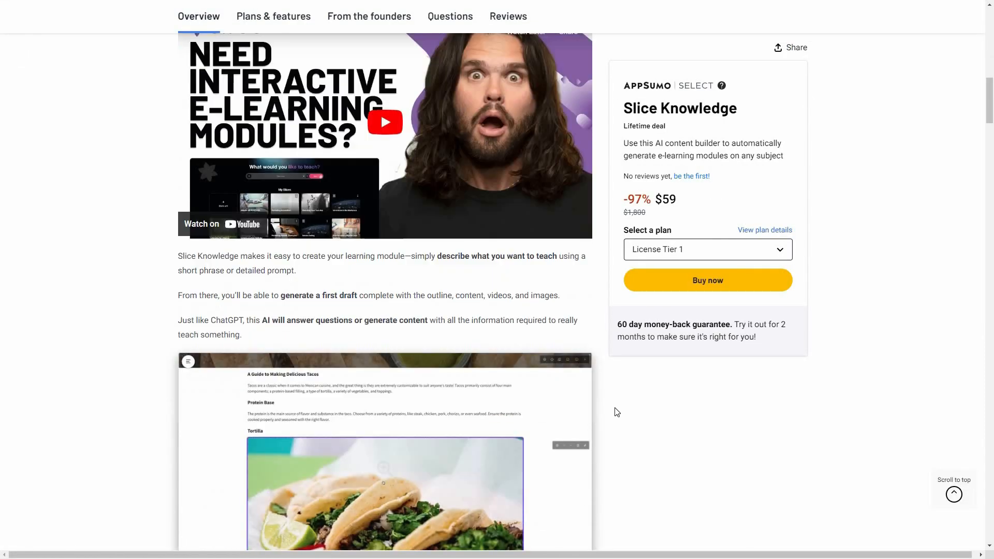
scroll(618, 400, down, 10)
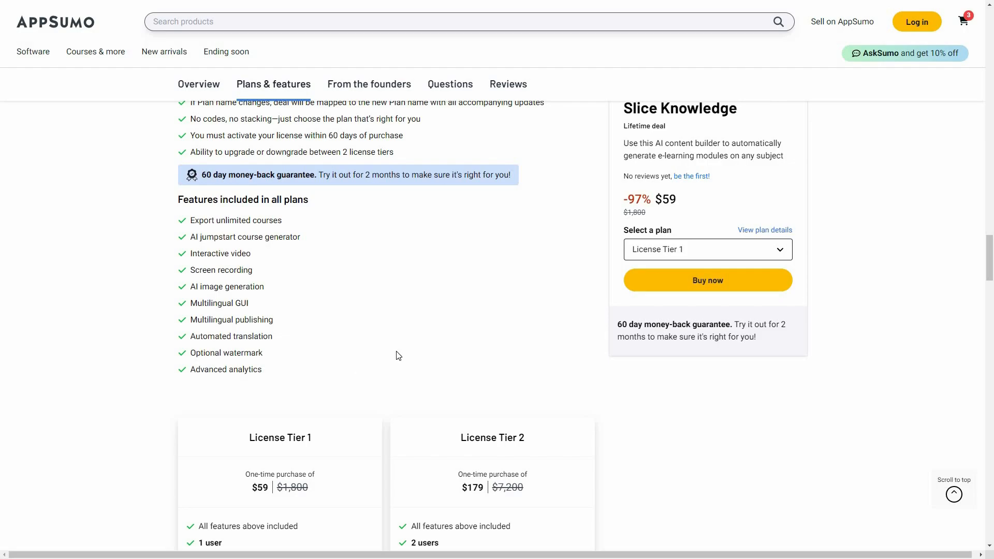
scroll(398, 355, down, 5)
scroll(382, 352, up, 1)
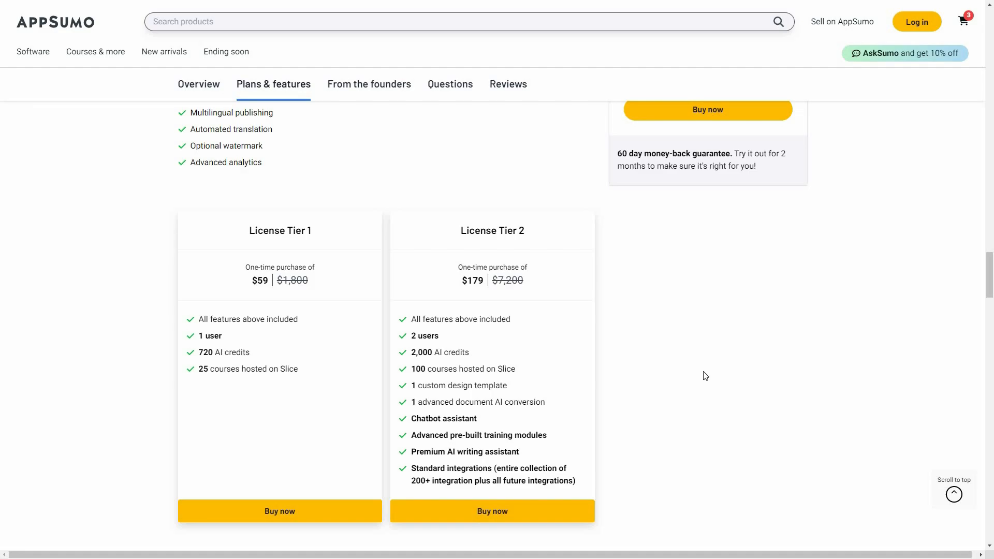
scroll(704, 380, up, 5)
scroll(883, 235, up, 7)
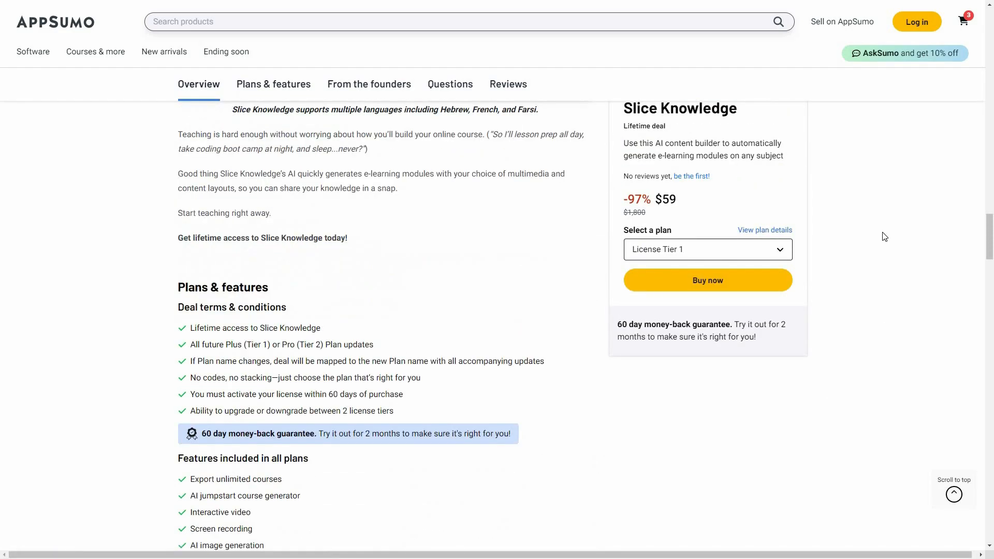
scroll(884, 236, up, 8)
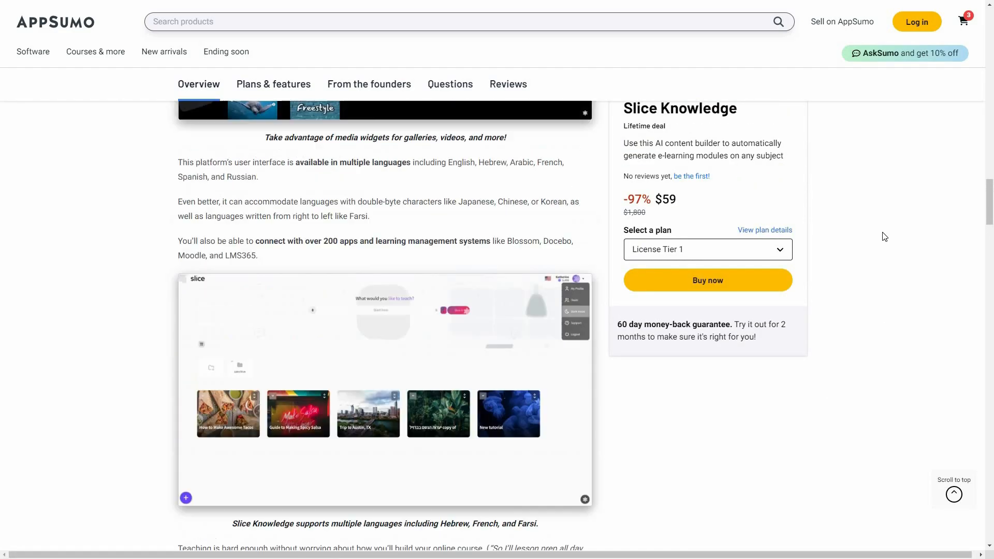
scroll(885, 236, up, 4)
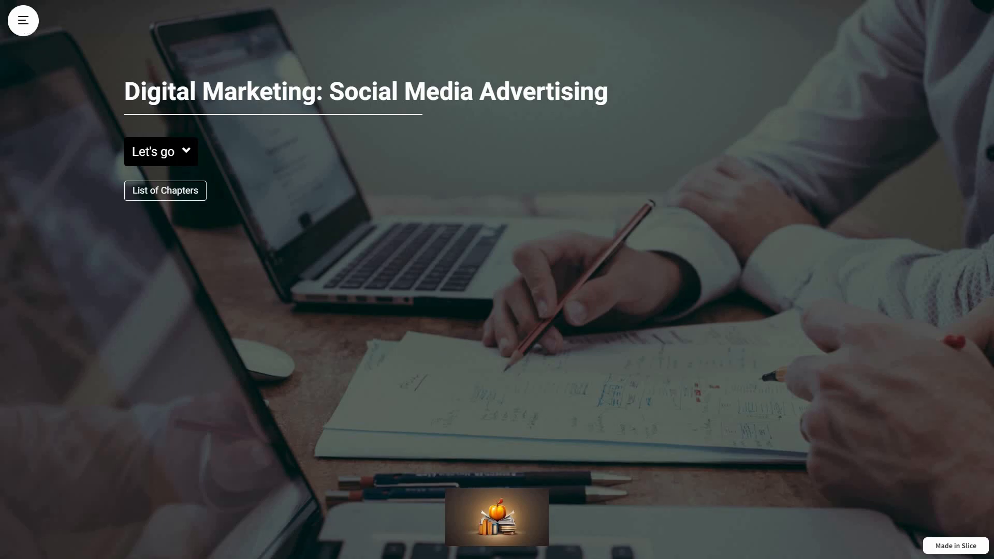
Step: Open the sample Social Media Advertising course's chapter menu, close it, and read through the introduction chapter
click(23, 22)
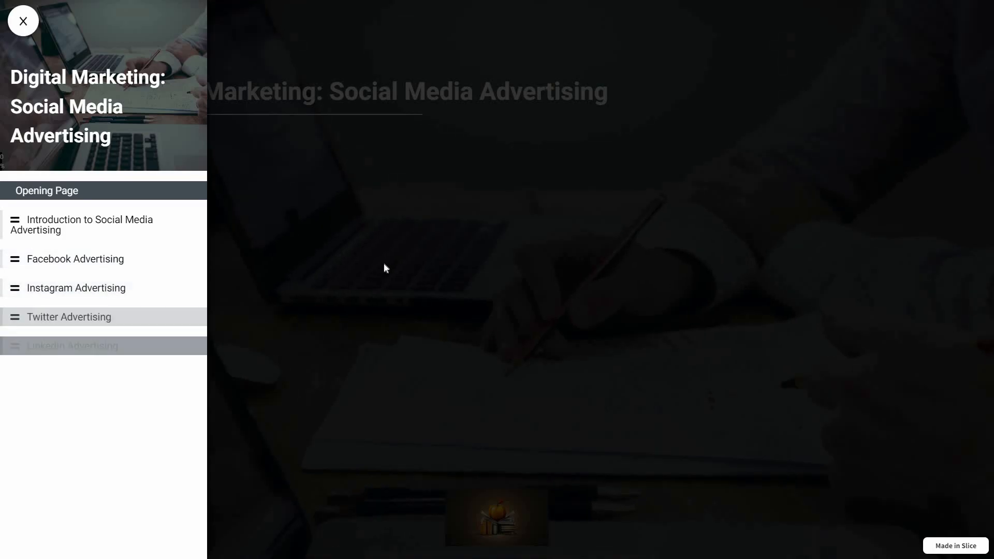
click(440, 275)
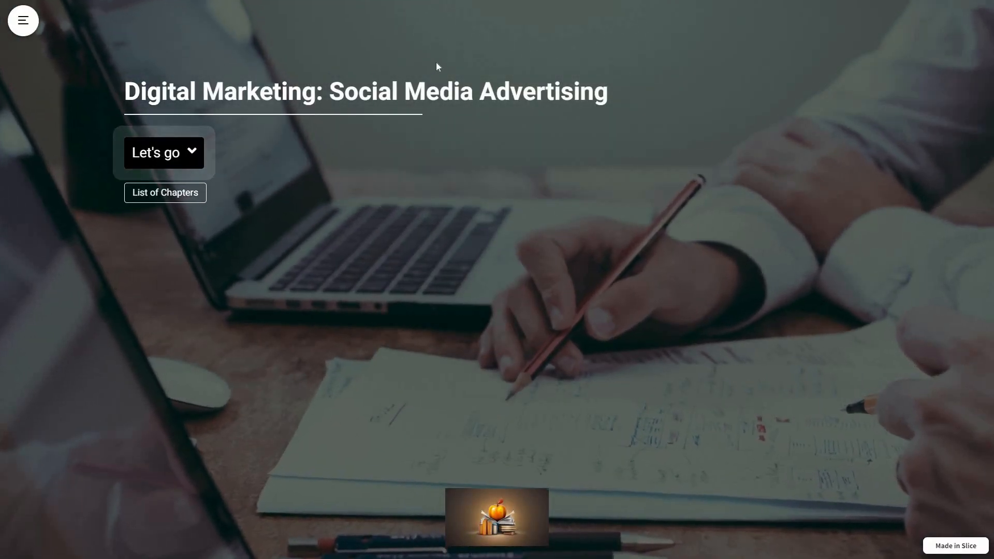
scroll(435, 64, down, 10)
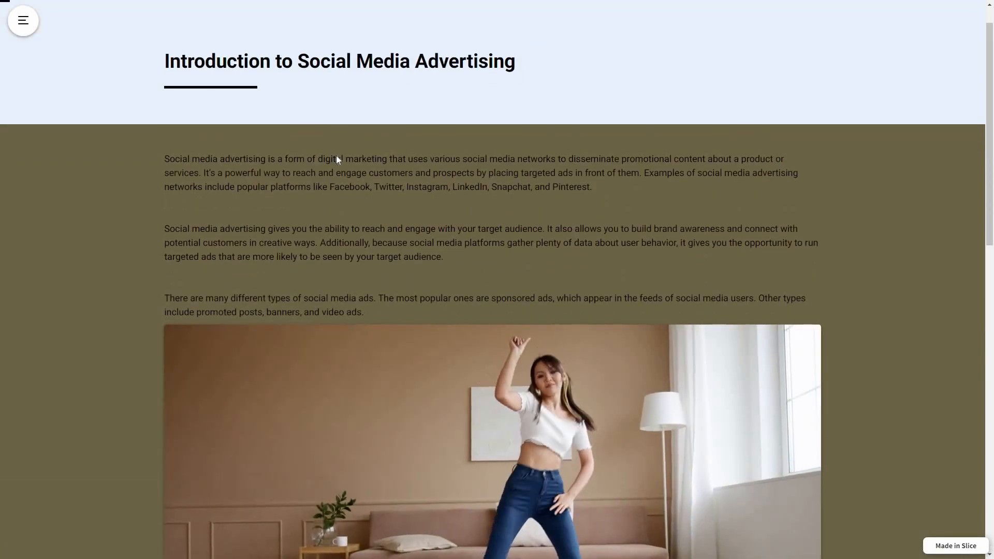
scroll(337, 152, down, 3)
scroll(369, 266, down, 5)
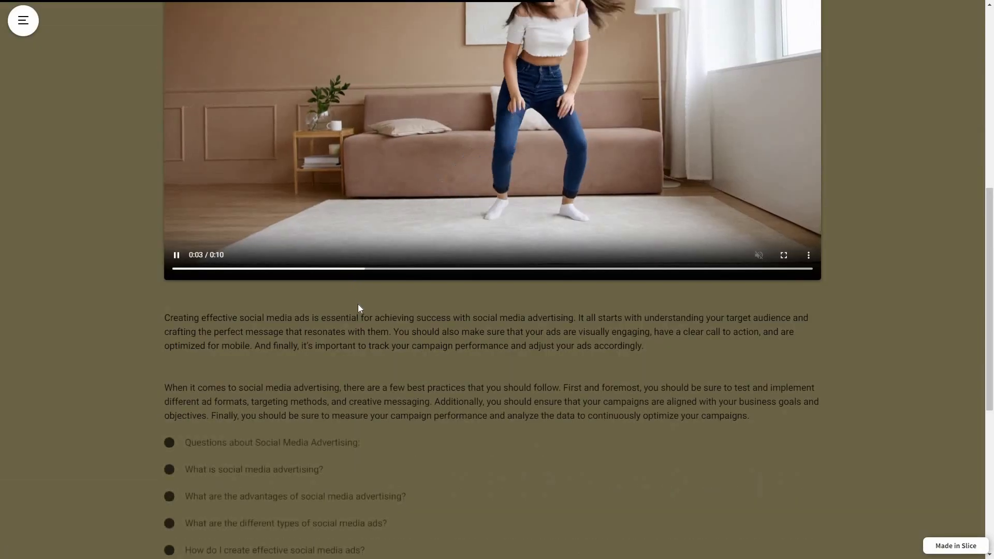
scroll(367, 355, down, 7)
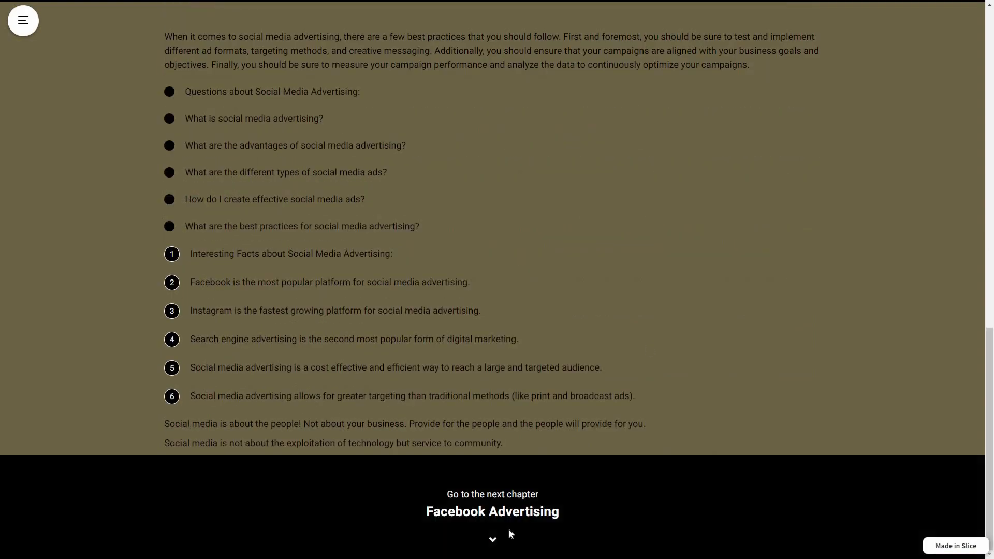
Step: Go to the Facebook Advertising chapter and read through its content
click(547, 490)
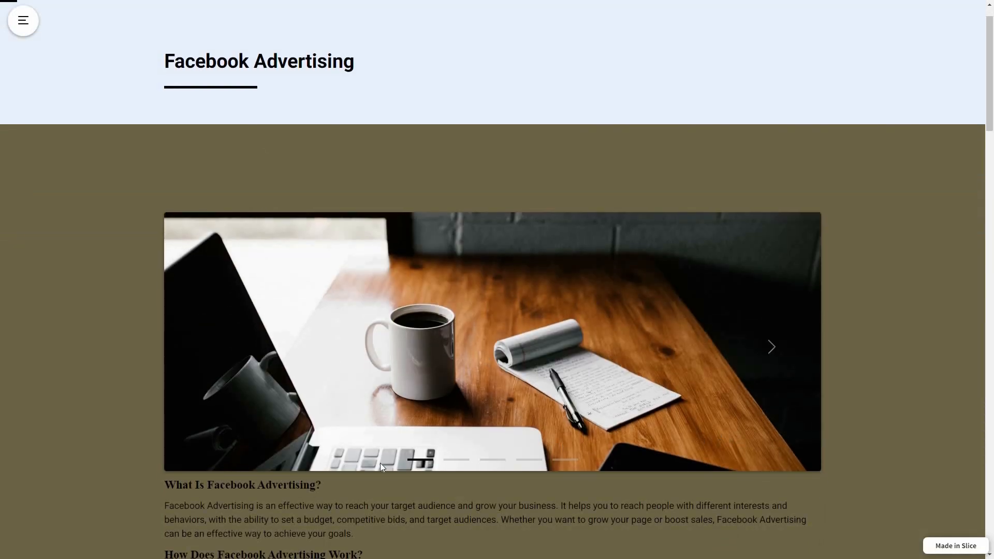
scroll(358, 363, down, 3)
scroll(534, 383, down, 5)
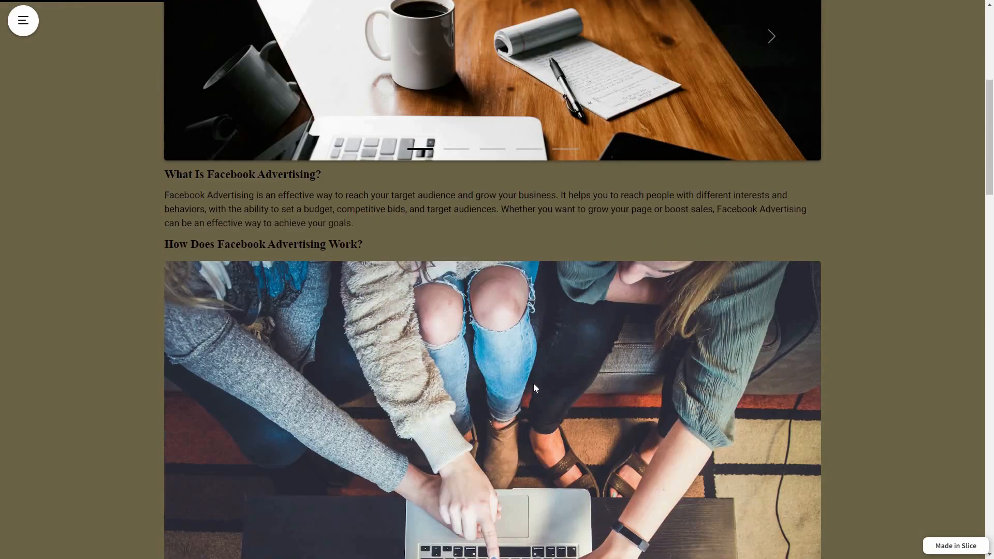
scroll(533, 398, down, 15)
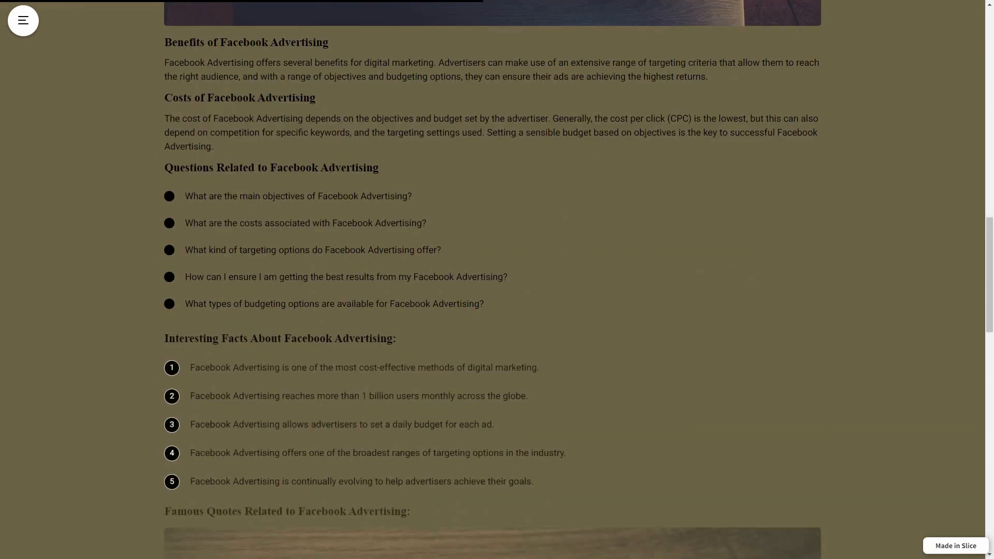
scroll(523, 418, down, 9)
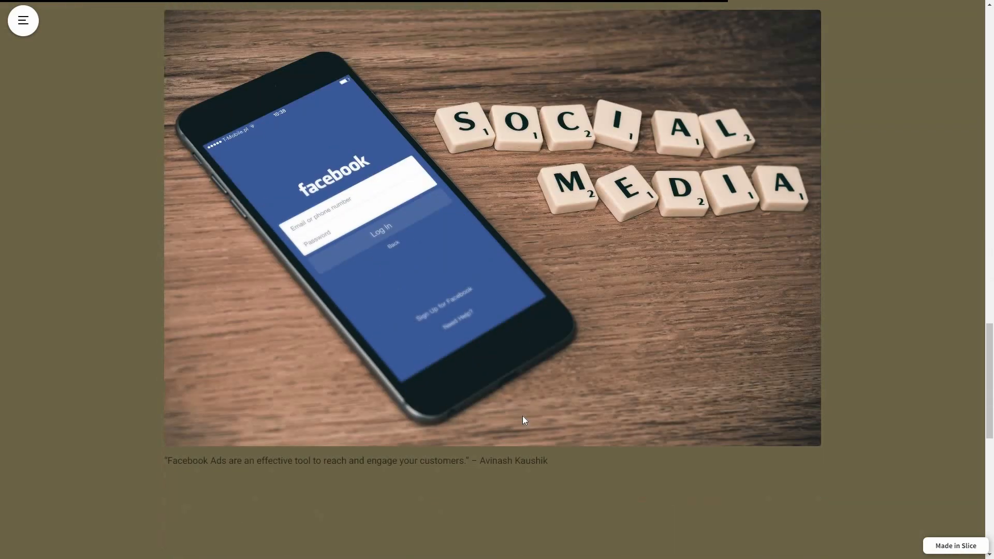
scroll(221, 292, down, 3)
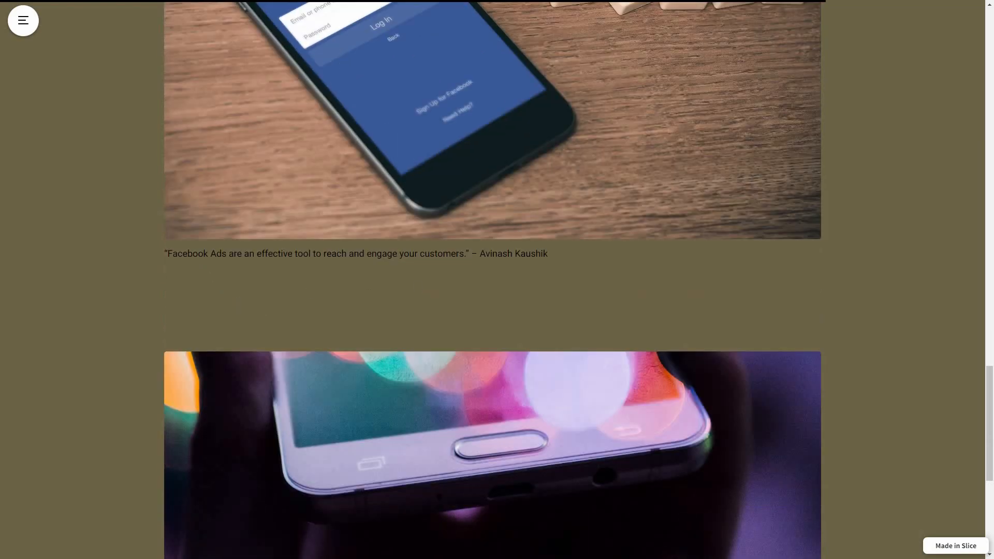
scroll(657, 442, down, 6)
Step: Go to the Instagram Advertising chapter and read through its content
click(666, 462)
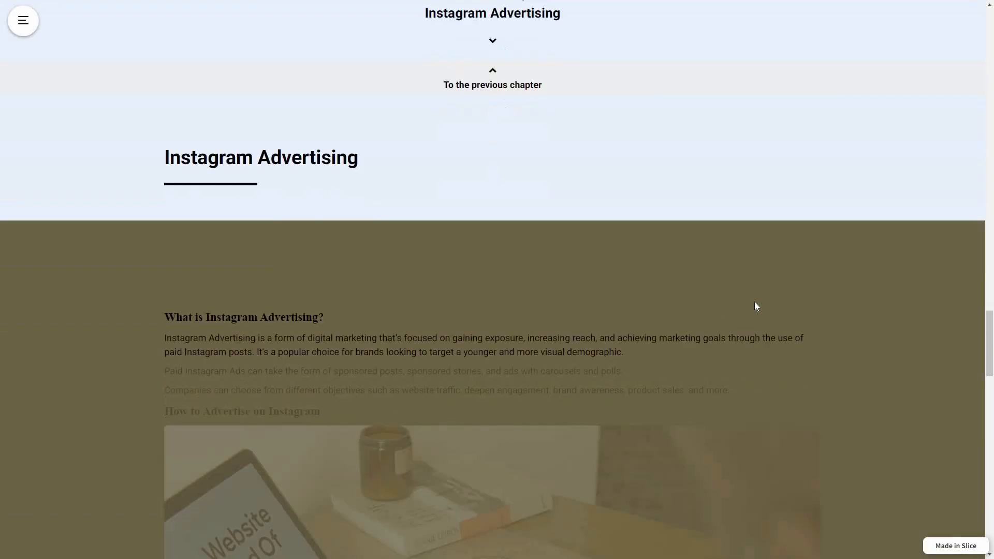
scroll(877, 362, down, 3)
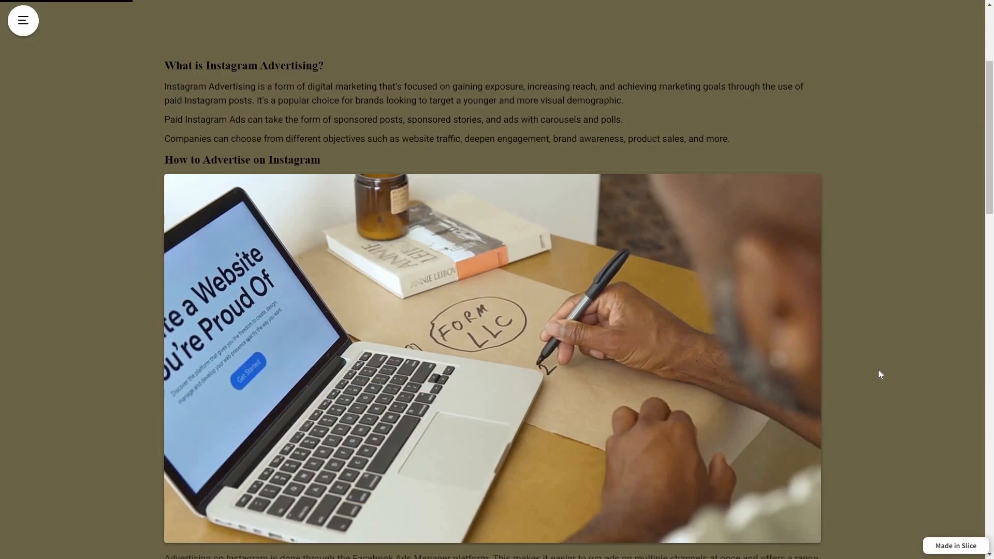
scroll(870, 378, down, 6)
scroll(850, 383, down, 5)
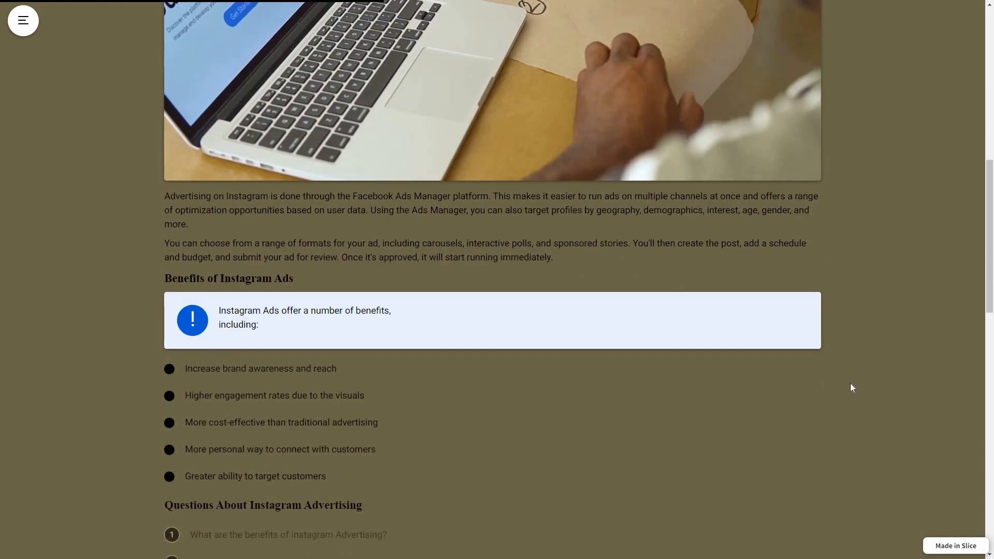
scroll(877, 401, down, 2)
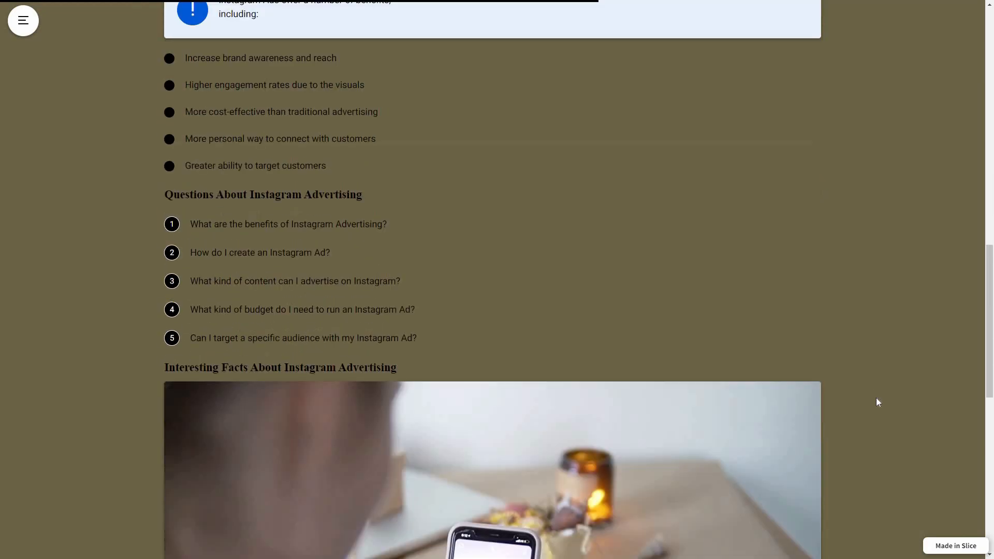
scroll(878, 404, down, 8)
scroll(877, 410, down, 1)
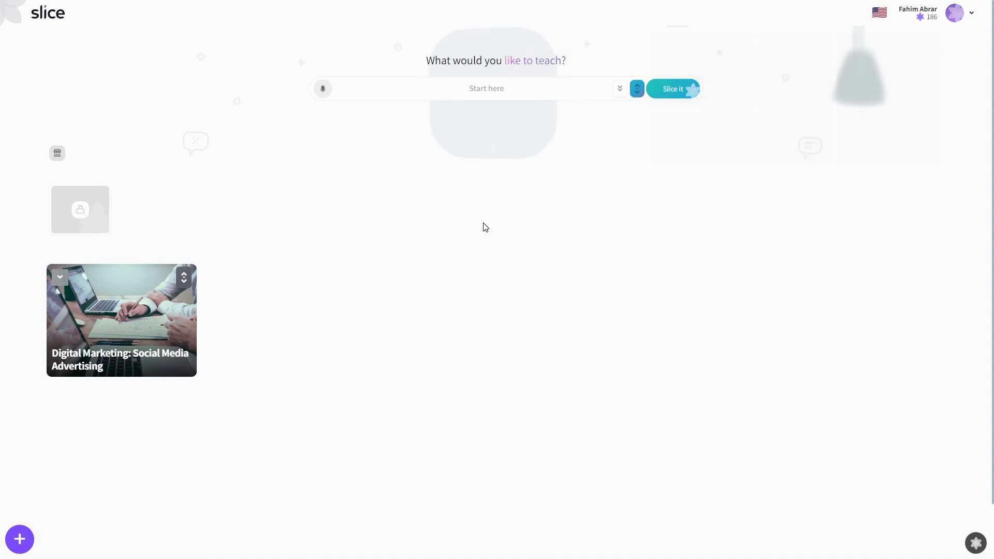
Step: Generate a new course from the prompt "Health and Wellness: Yoga for Stress Relief"
click(511, 91)
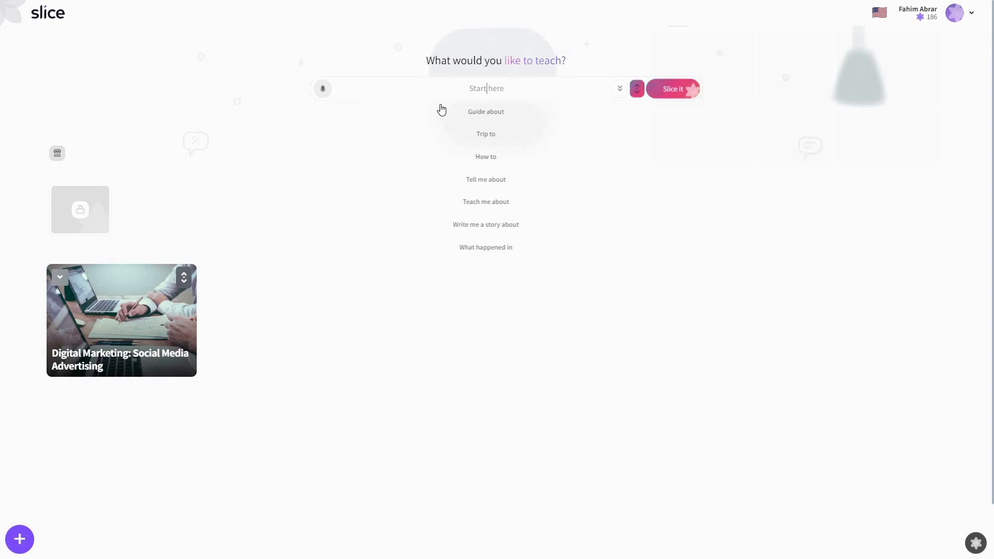
text(Health and Wellness: Yoga for Stress Relief)
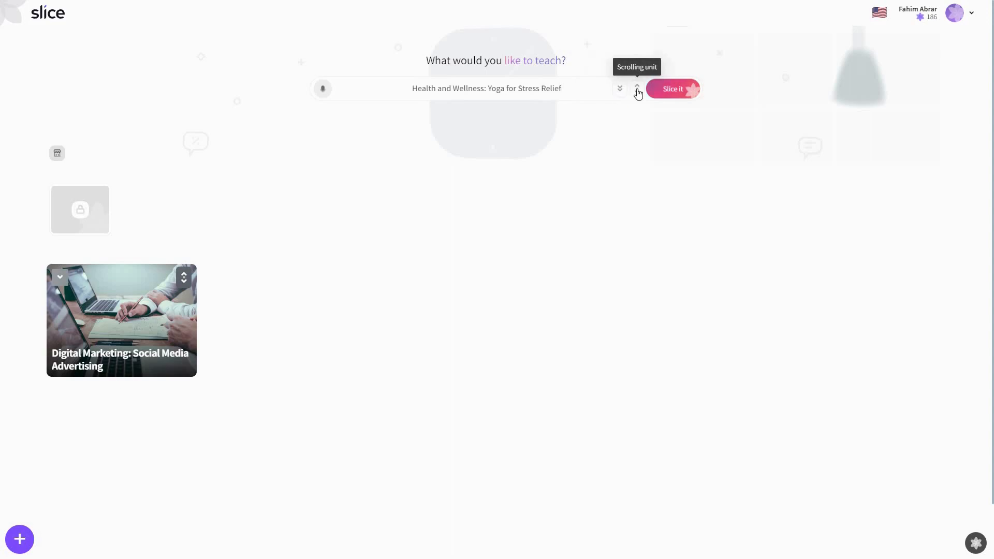
click(676, 91)
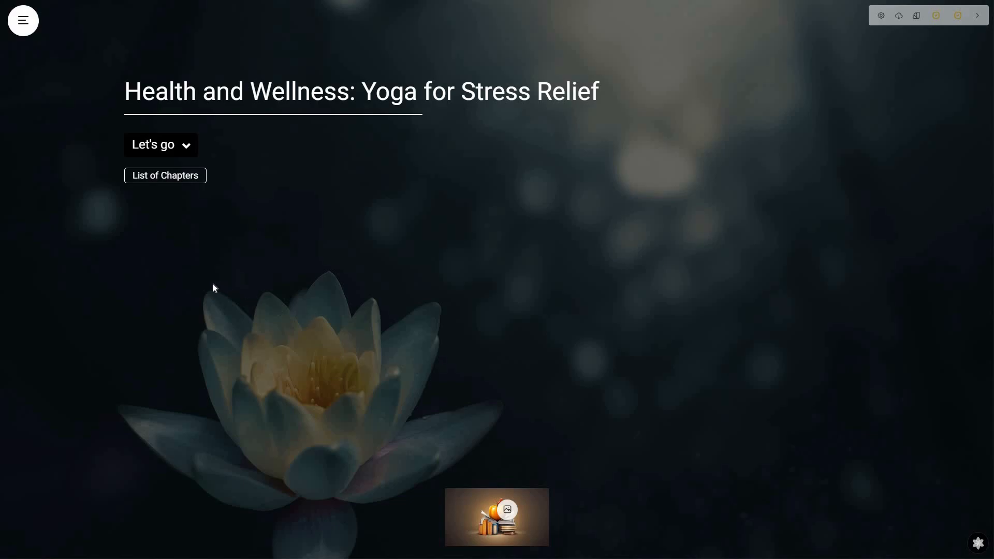
Step: Open the generated course's chapter menu and look through each of its chapters
click(29, 25)
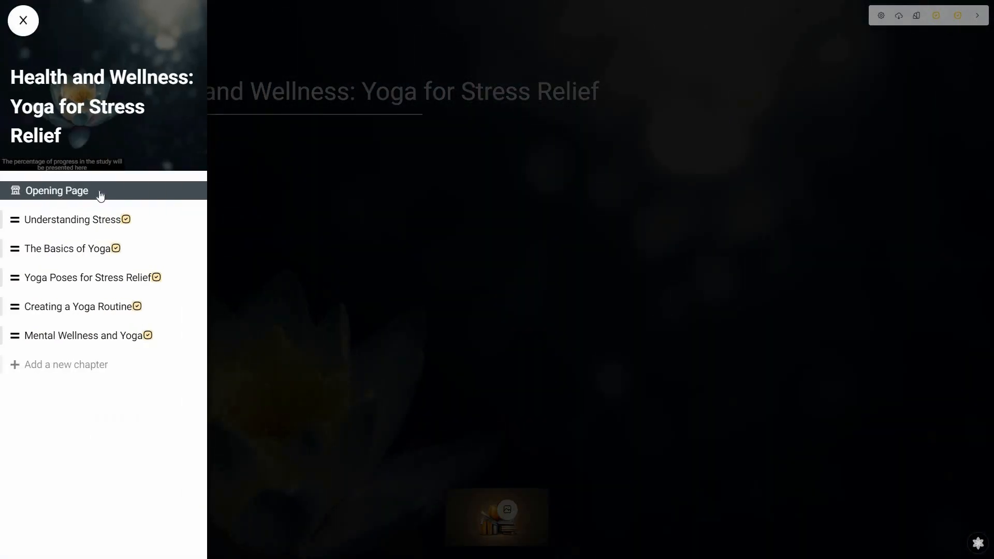
click(51, 224)
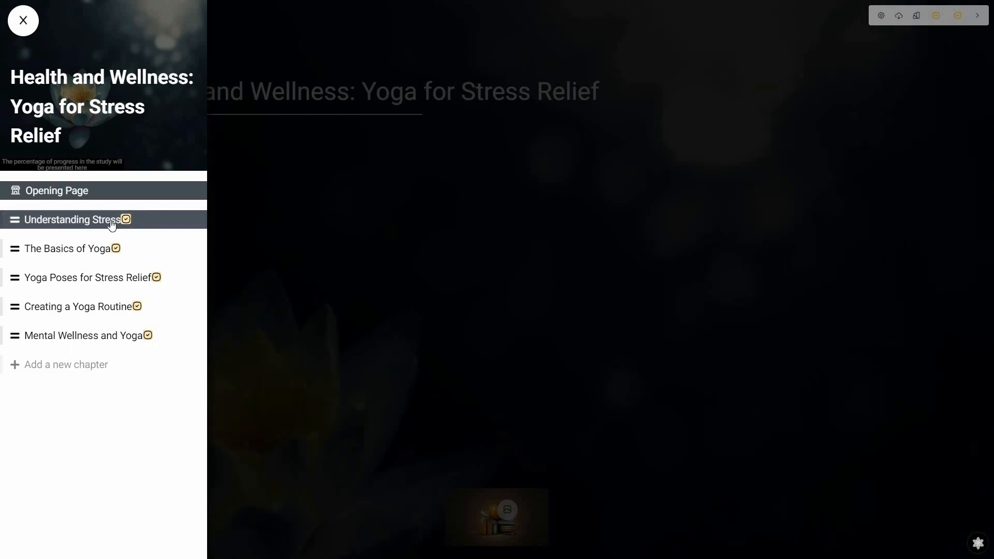
click(108, 254)
click(105, 285)
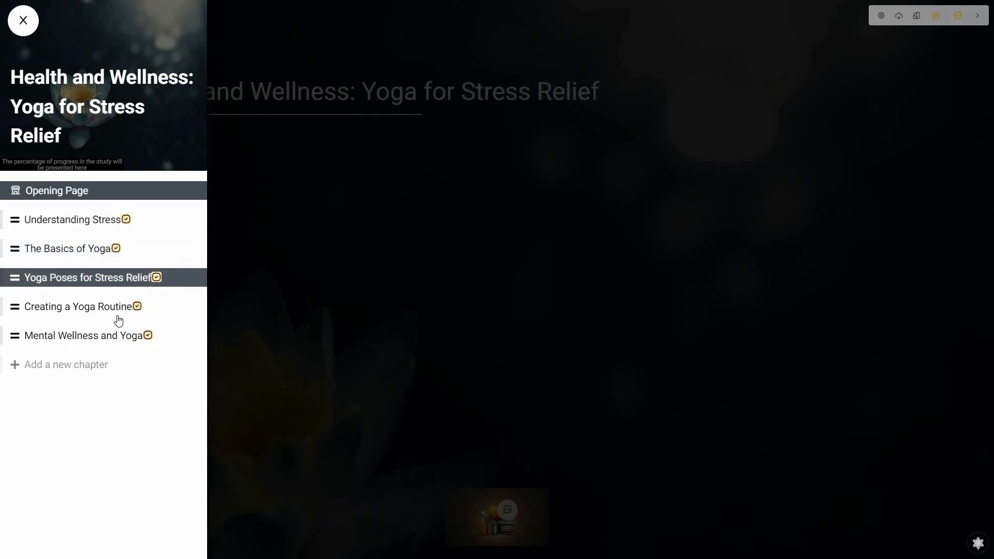
click(118, 317)
click(111, 342)
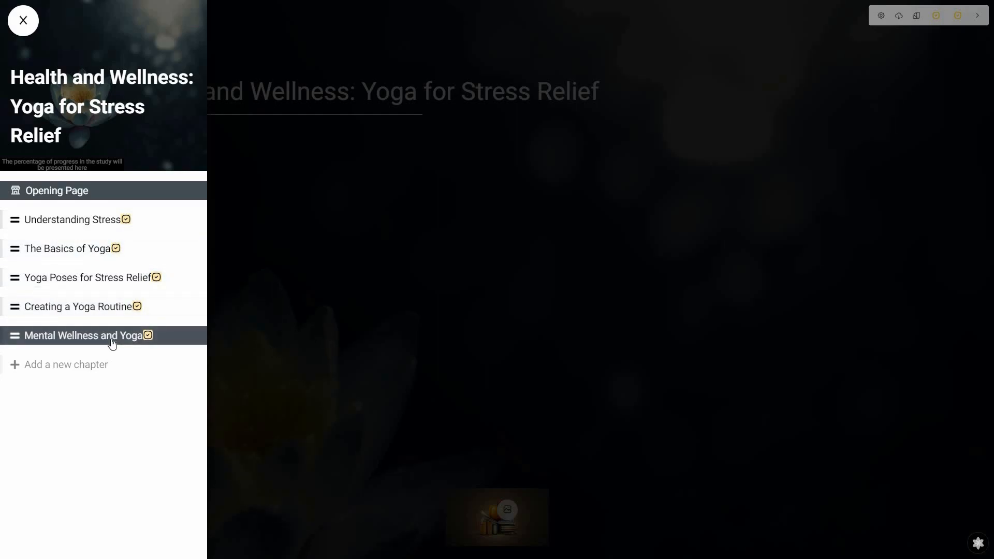
click(77, 226)
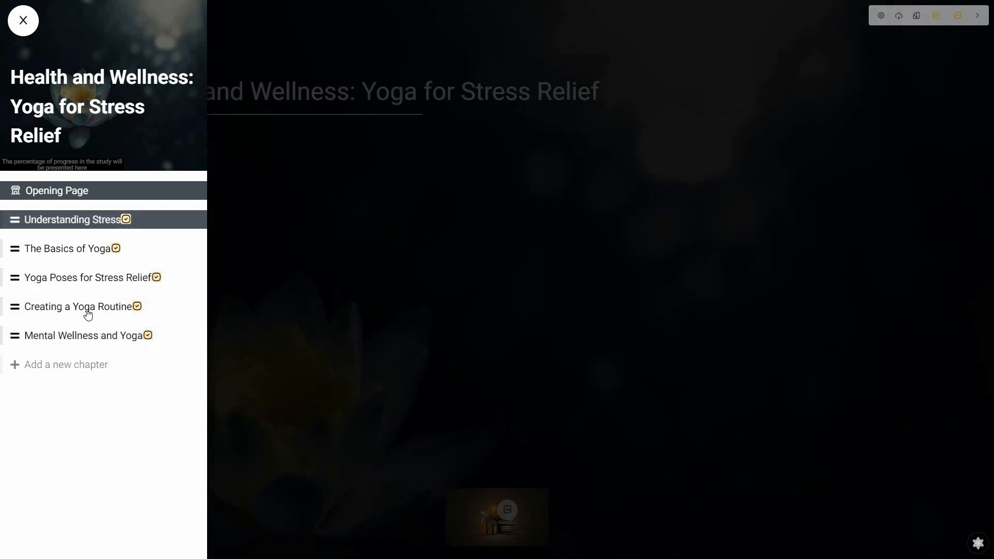
click(88, 332)
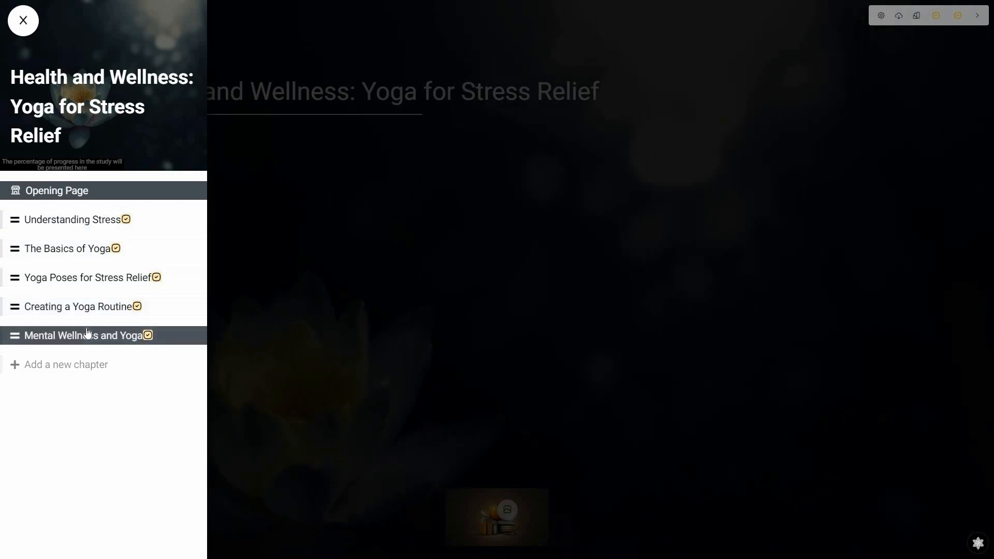
click(78, 371)
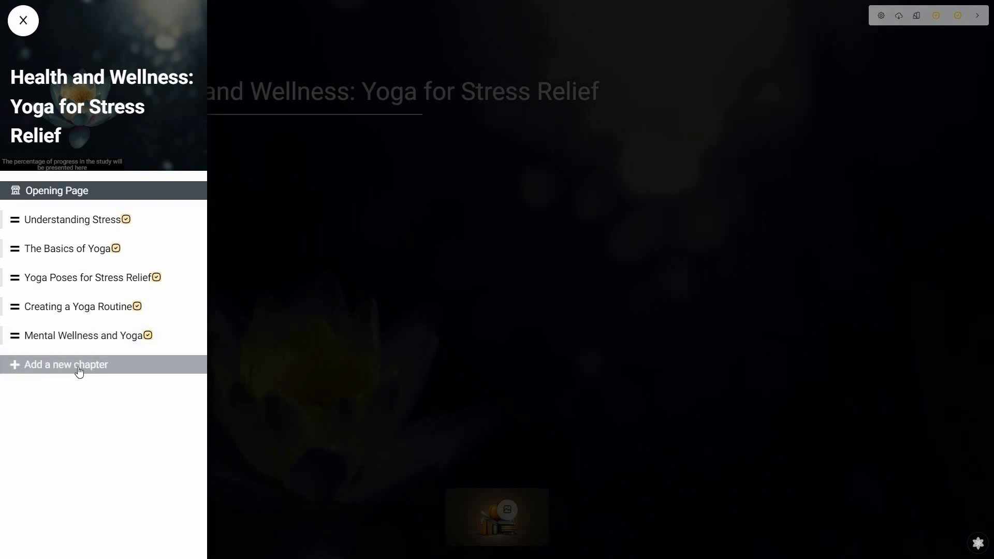
Step: Open the Understanding Stress chapter and scroll through its text and images
click(78, 226)
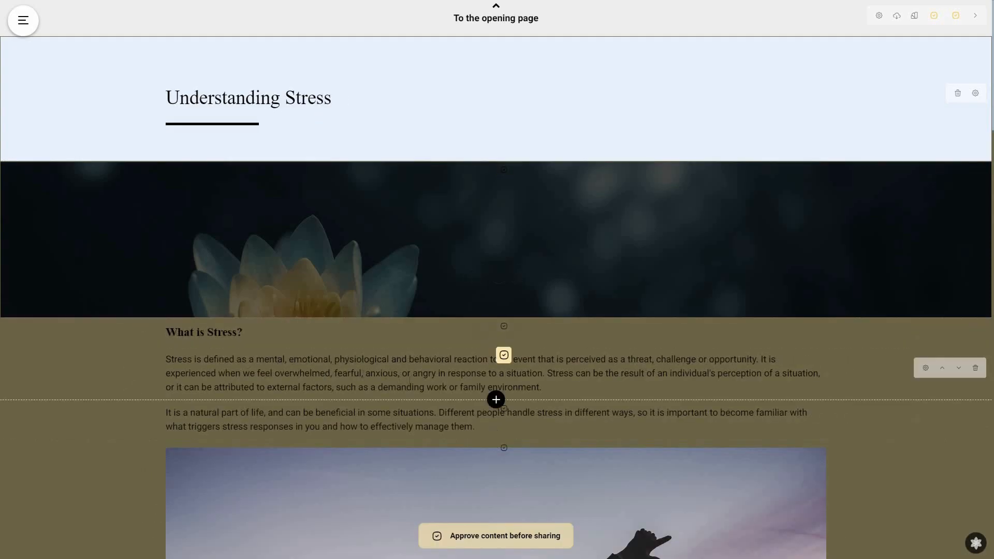
scroll(404, 239, down, 3)
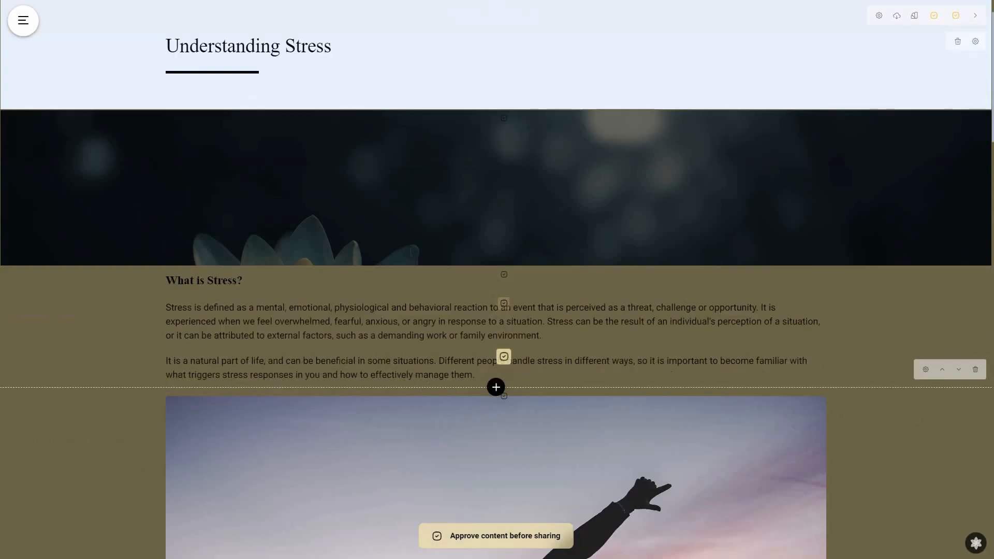
scroll(595, 334, down, 5)
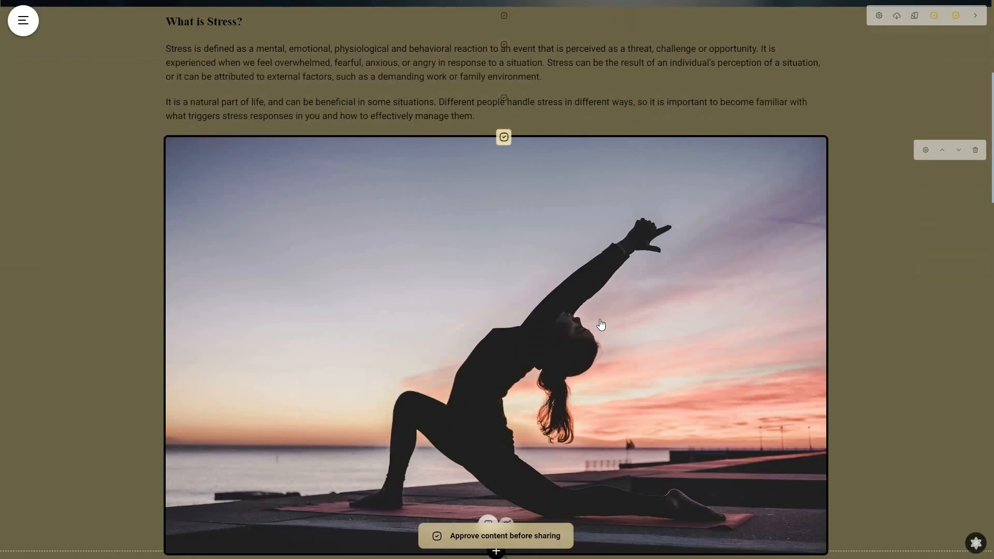
scroll(589, 340, down, 4)
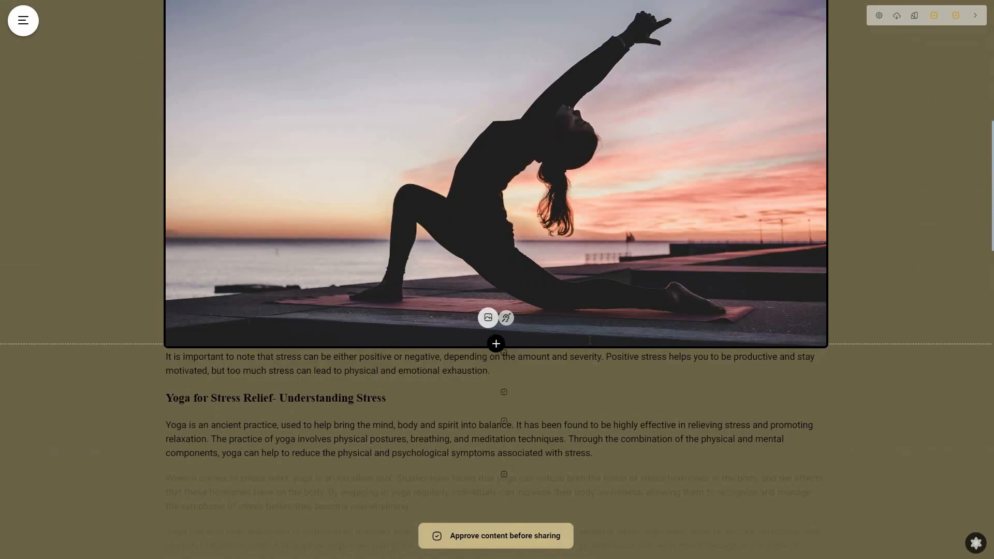
Step: Scroll through the rest of the chapter's questions, interesting facts and quotes
scroll(480, 343, down, 3)
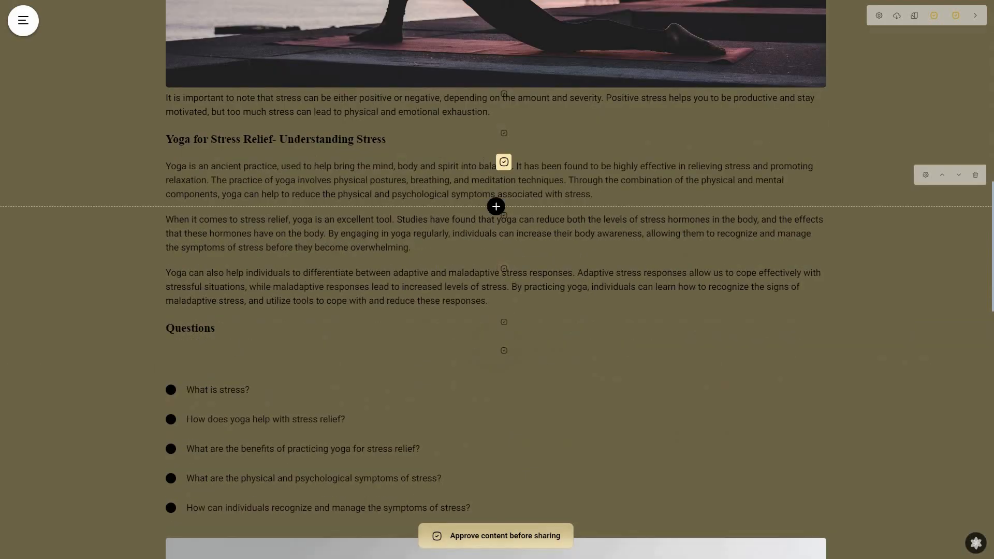
scroll(257, 273, down, 2)
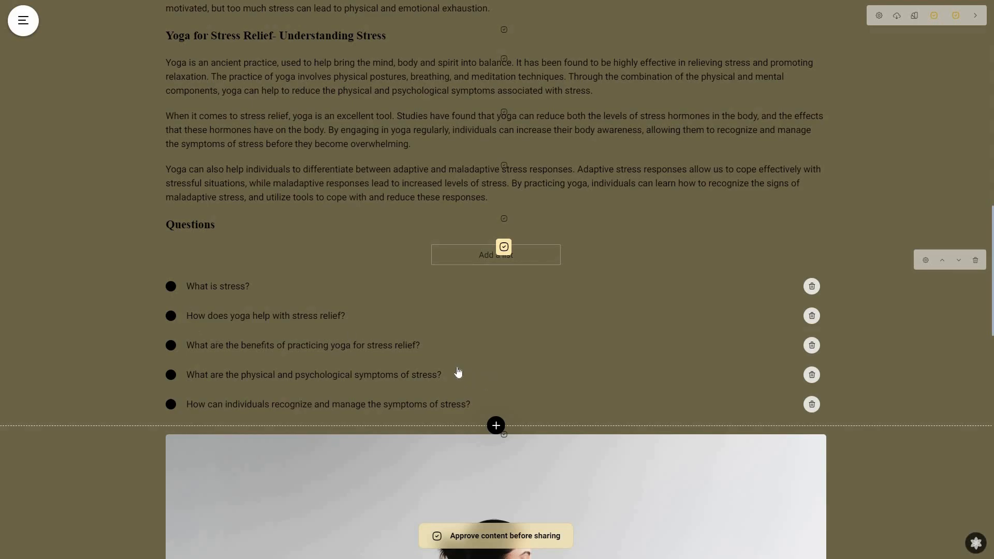
scroll(286, 414, down, 12)
scroll(367, 342, down, 1)
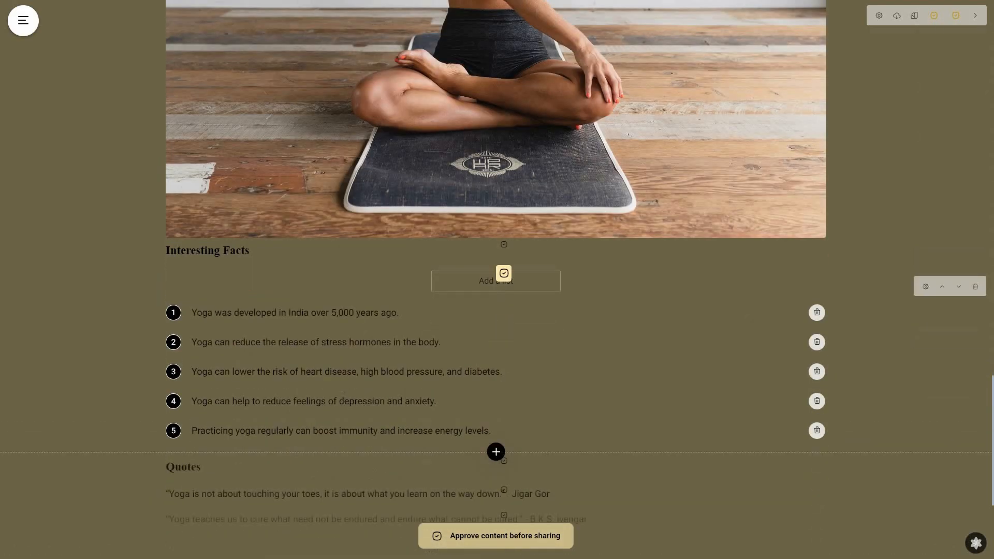
scroll(344, 396, down, 4)
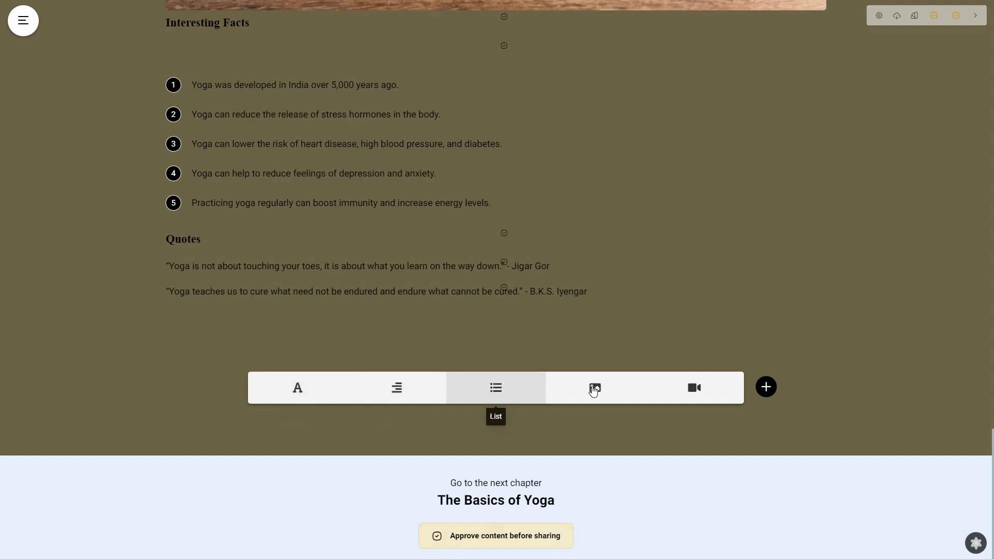
Step: Open the block library and browse its Text, Media, Questions, Content Layouts and Structural elements templates
click(766, 387)
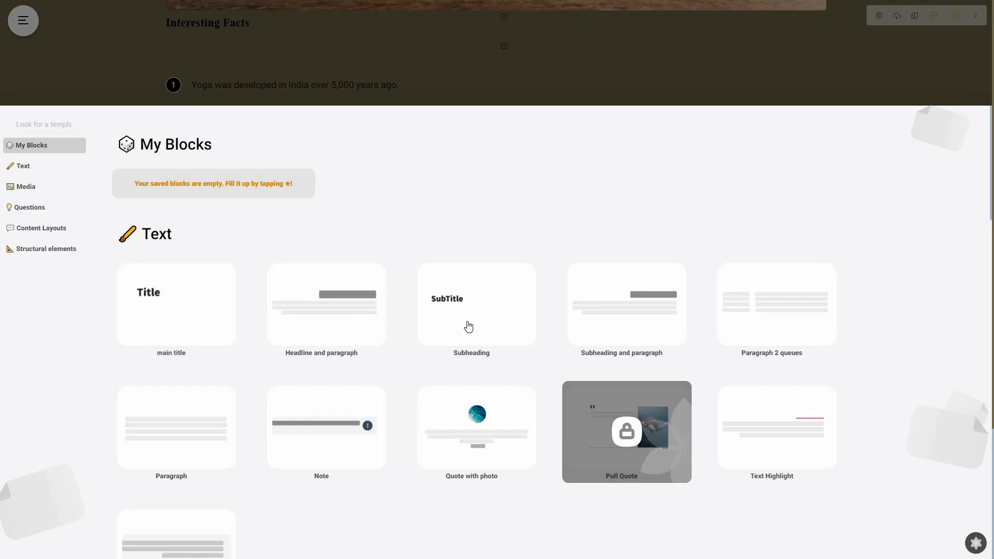
scroll(512, 424, down, 4)
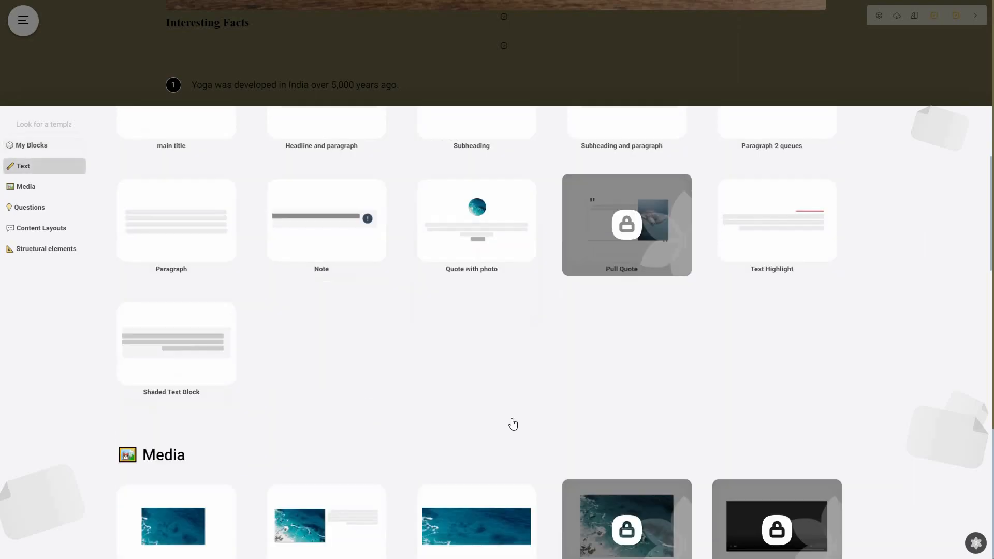
scroll(497, 430, down, 3)
scroll(487, 300, down, 2)
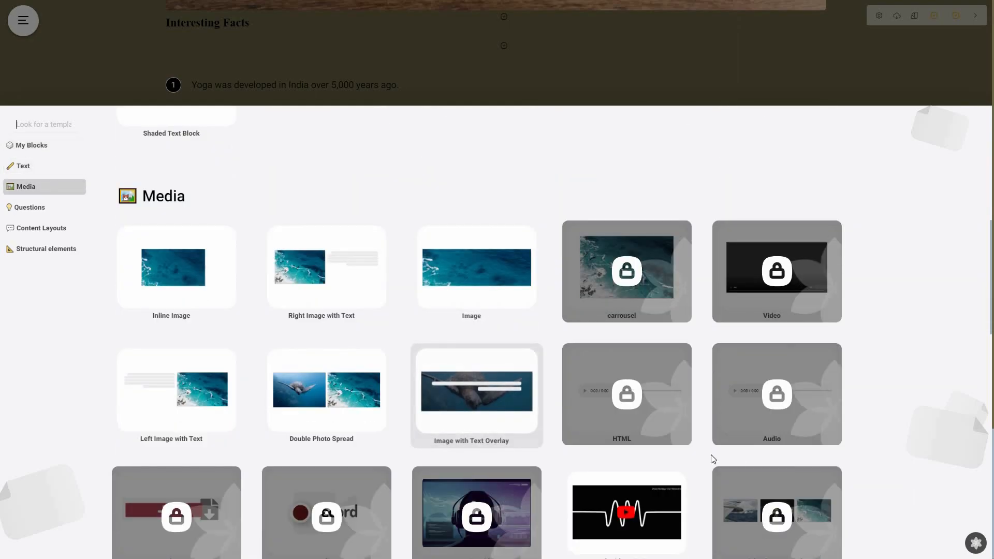
scroll(713, 460, down, 2)
scroll(863, 481, down, 1)
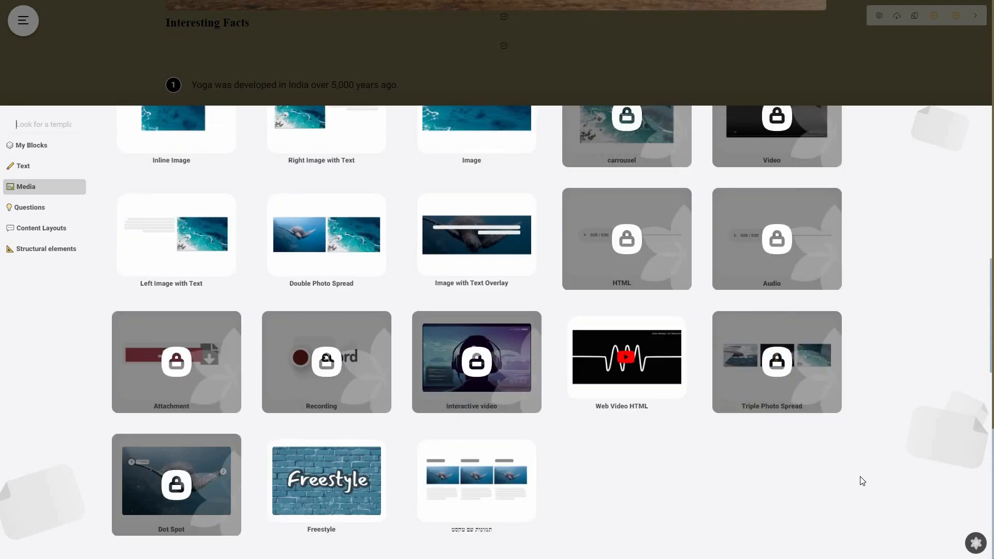
scroll(482, 374, down, 5)
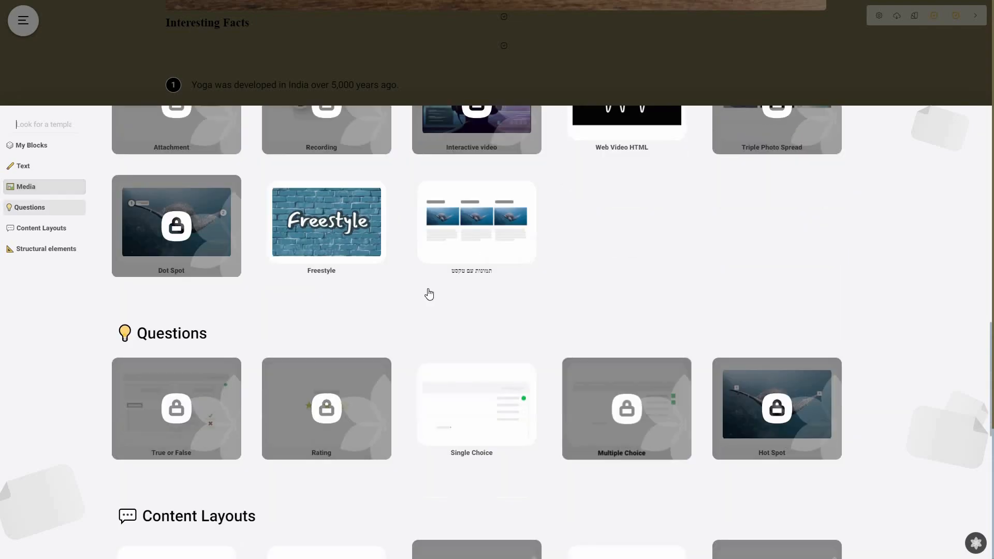
scroll(429, 294, down, 3)
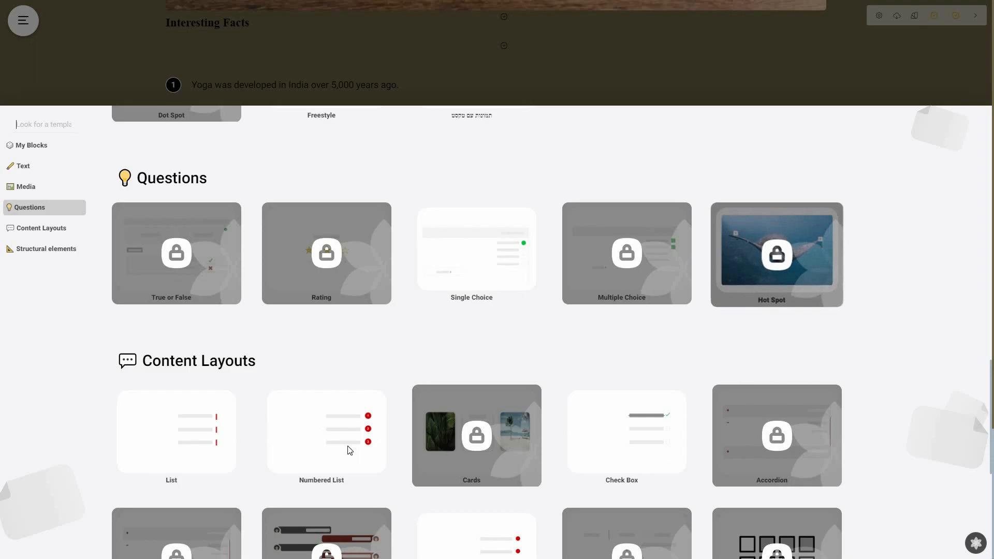
scroll(695, 322, down, 3)
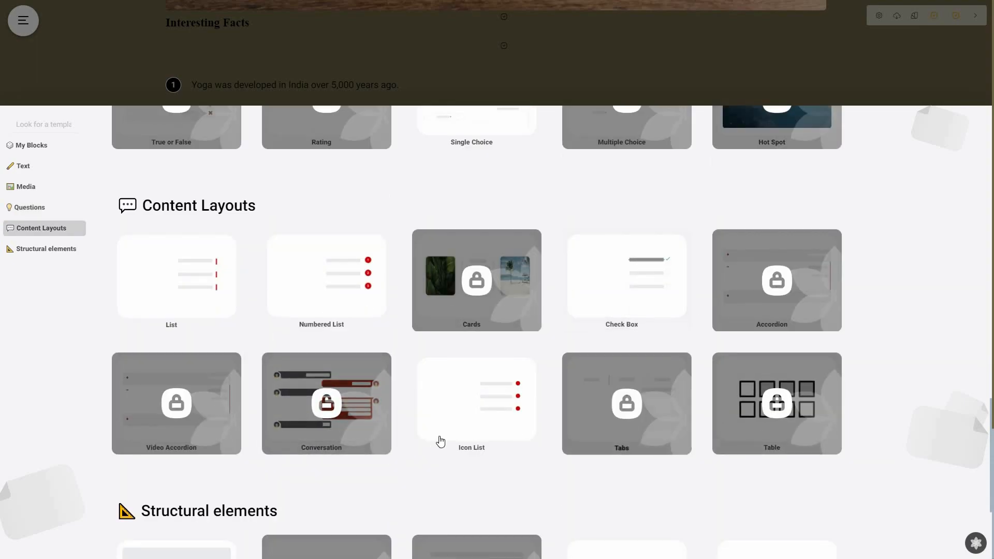
scroll(885, 416, down, 3)
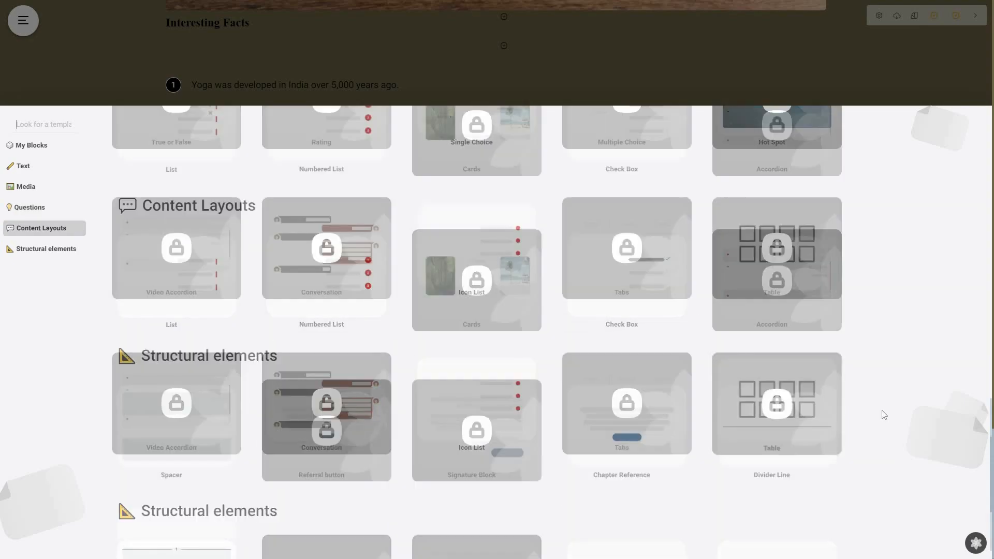
scroll(366, 446, down, 2)
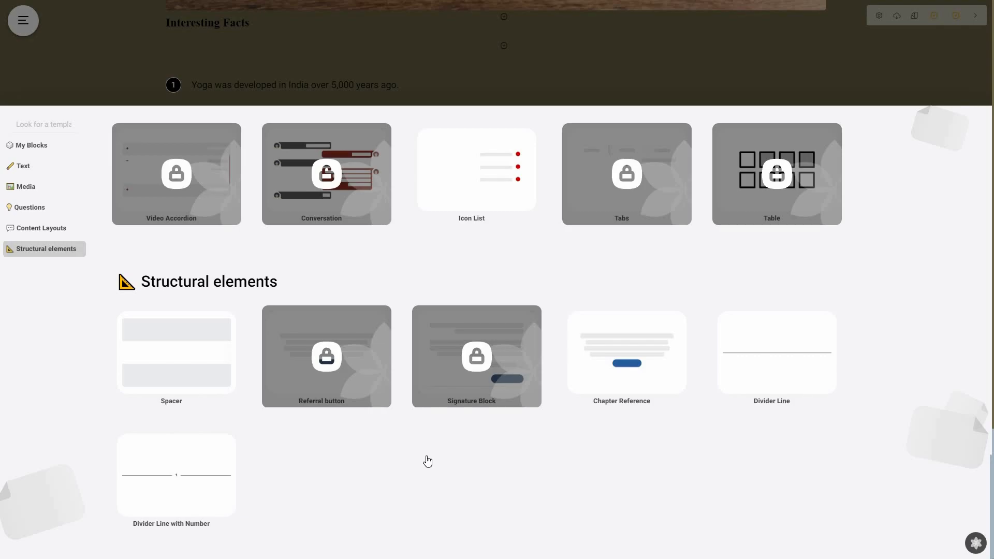
scroll(428, 461, up, 6)
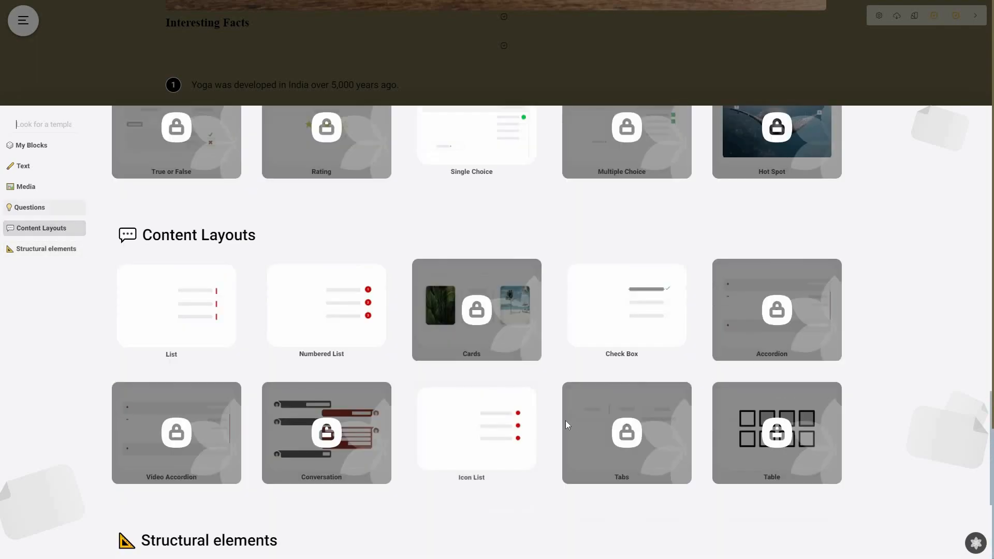
scroll(573, 426, up, 5)
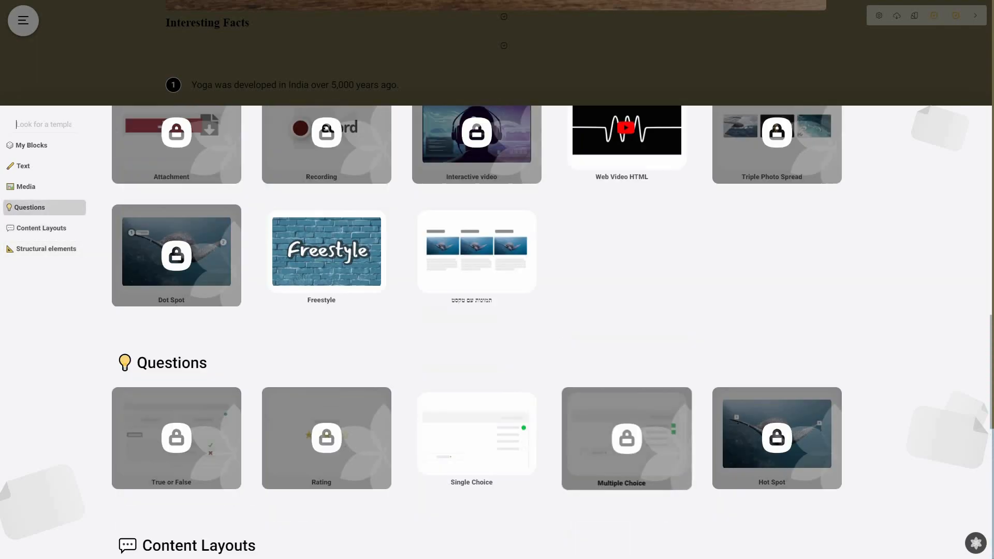
scroll(574, 426, up, 3)
scroll(574, 426, up, 9)
click(427, 382)
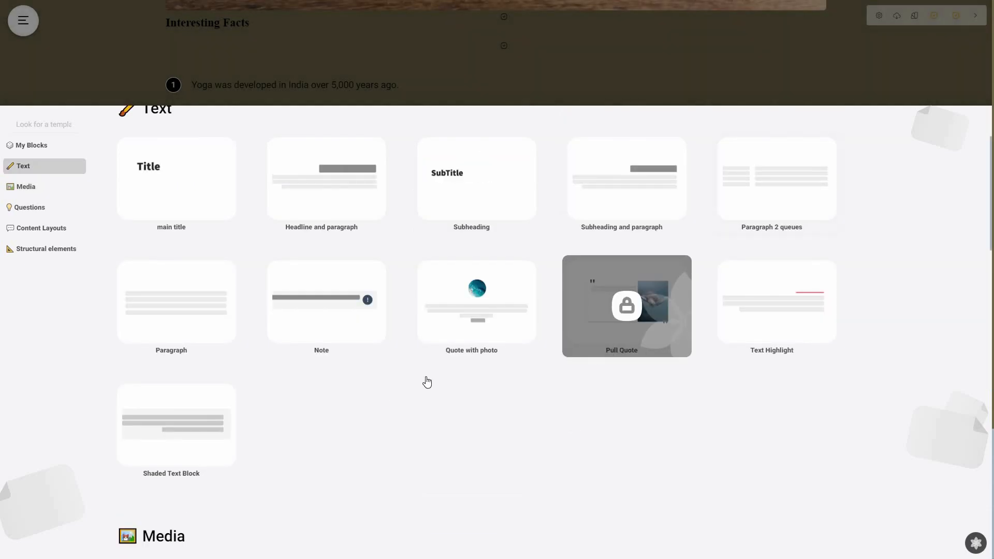
scroll(281, 329, up, 1)
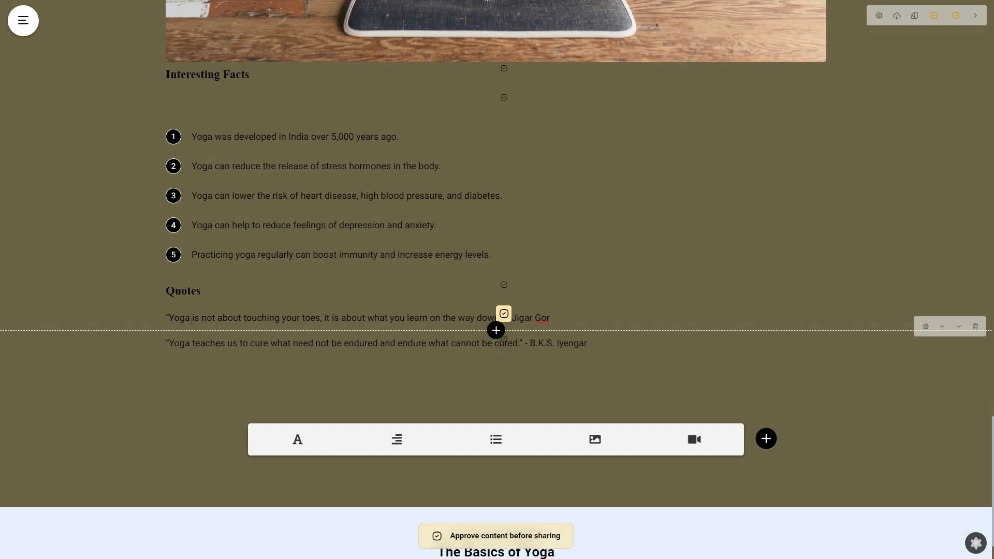
Step: Delete the words "is not about touching your toes," from the first quote
drag(322, 320, 190, 318)
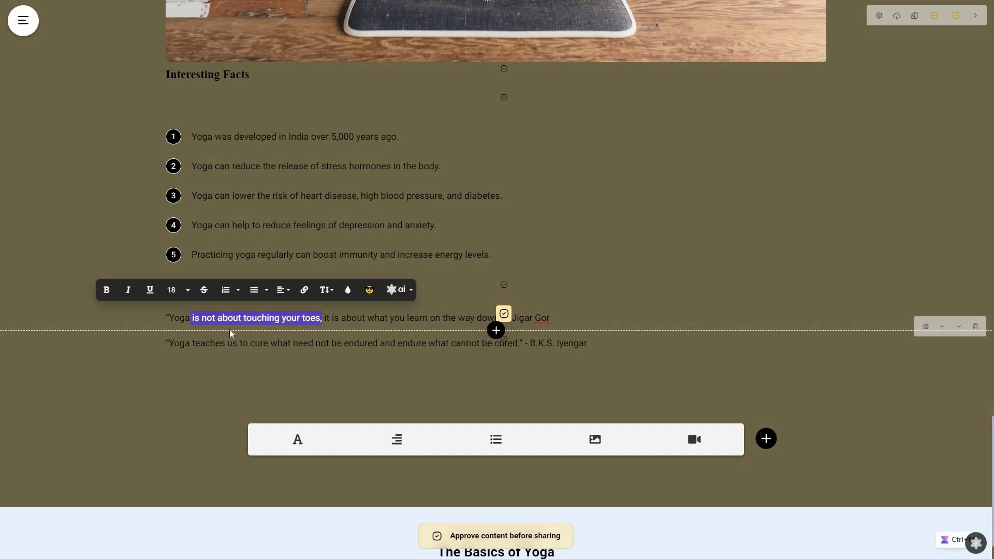
key(BackSpace)
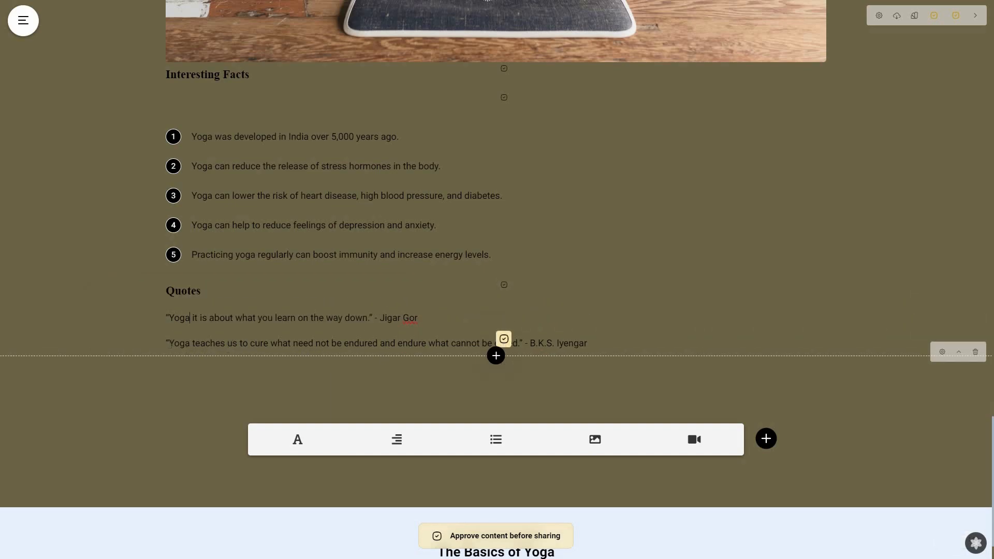
Step: Try to generate questions from the second quote's text with the AI Questions action
drag(170, 344, 517, 343)
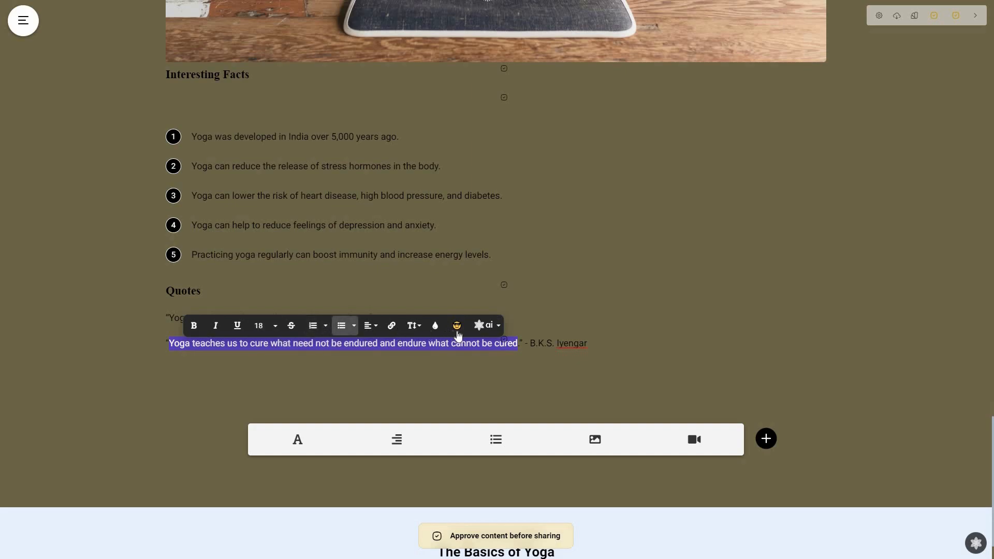
click(485, 325)
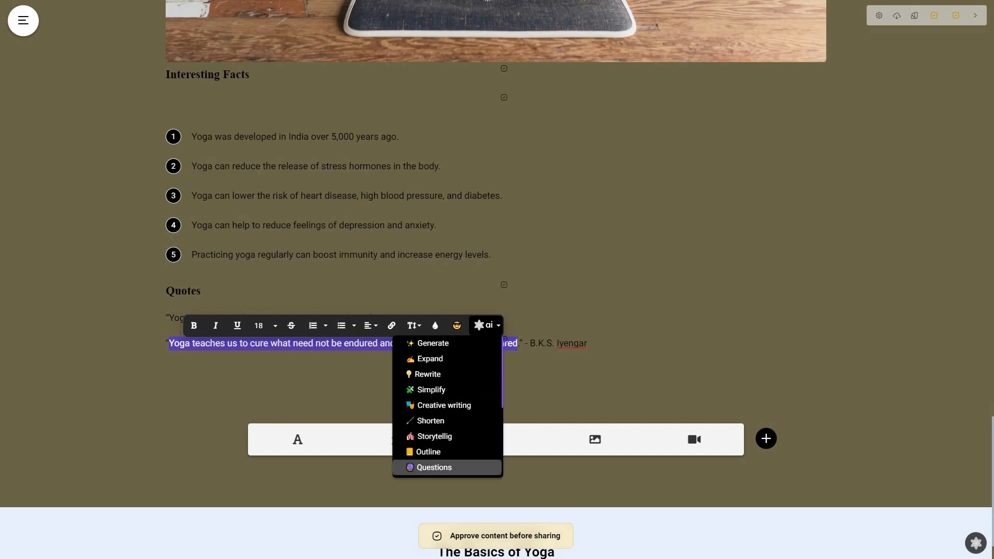
click(452, 473)
scroll(518, 407, up, 2)
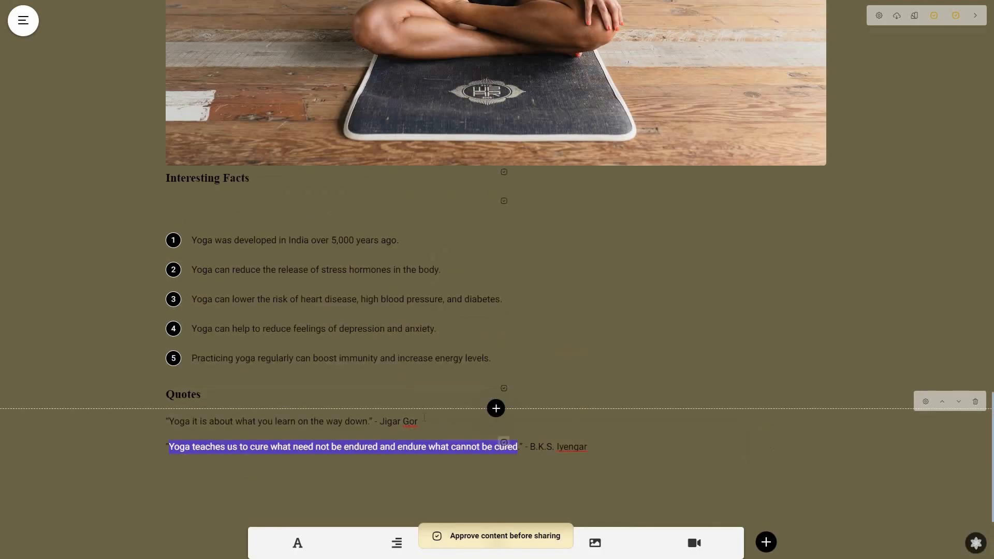
scroll(493, 273, down, 2)
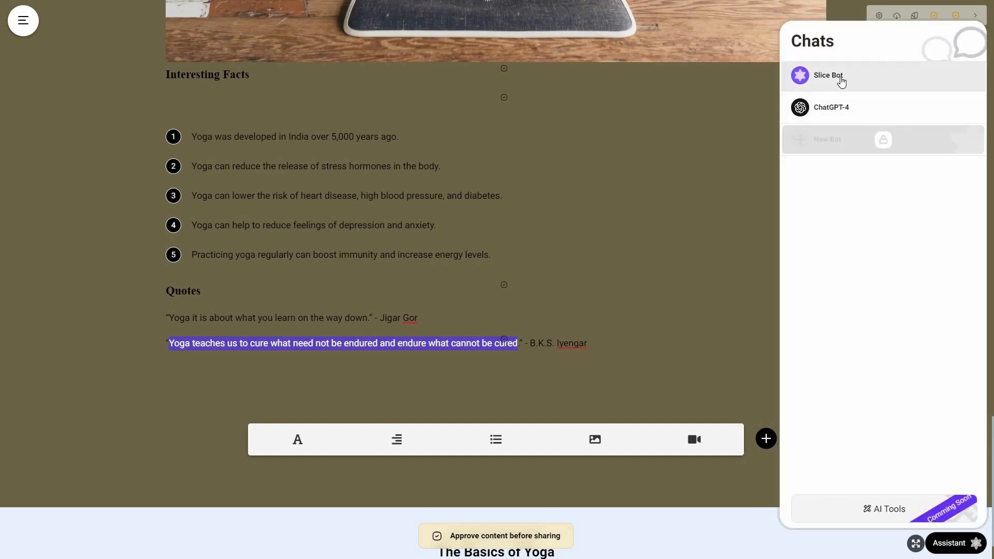
Step: Open the Slice Bot chat and send the prompt "3 Interesting Facts about Yoga"
click(852, 114)
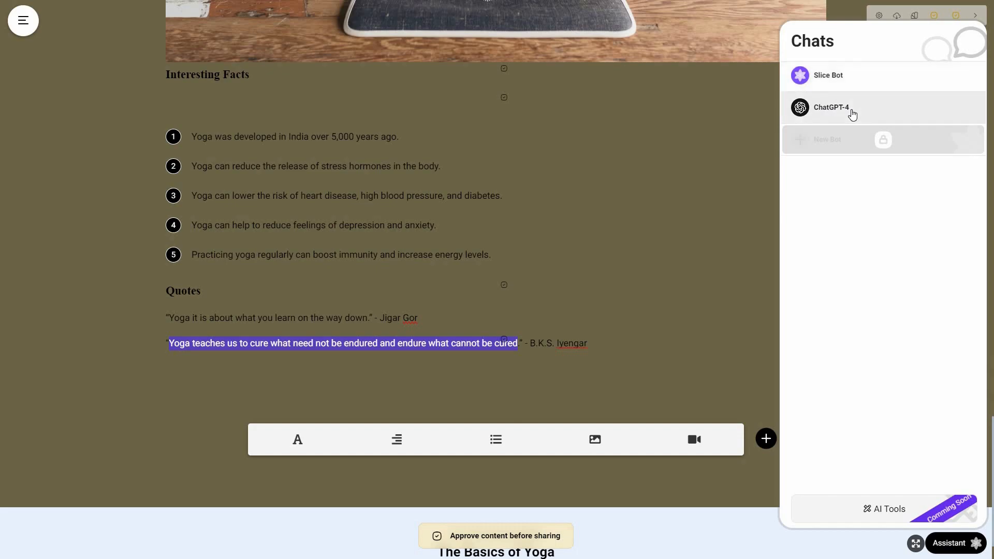
click(844, 84)
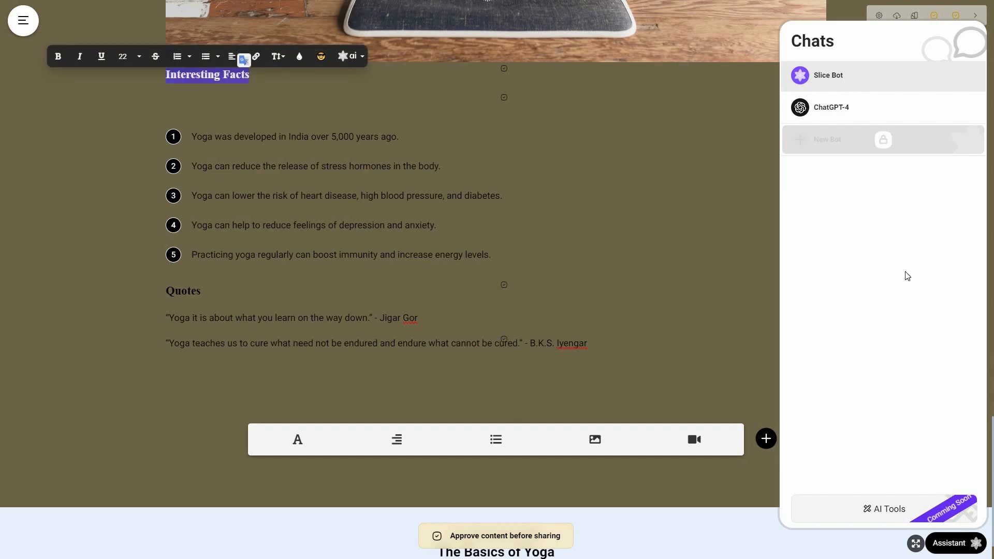
click(859, 77)
click(805, 510)
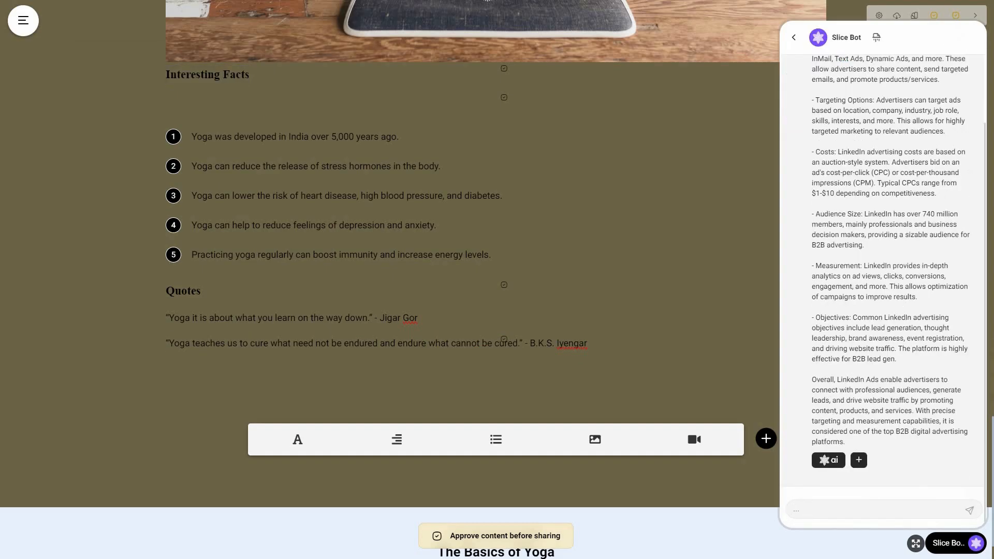
text(Interesting Facts)
text(ab)
key(Home)
text(3)
key(End)
text(out Yoga)
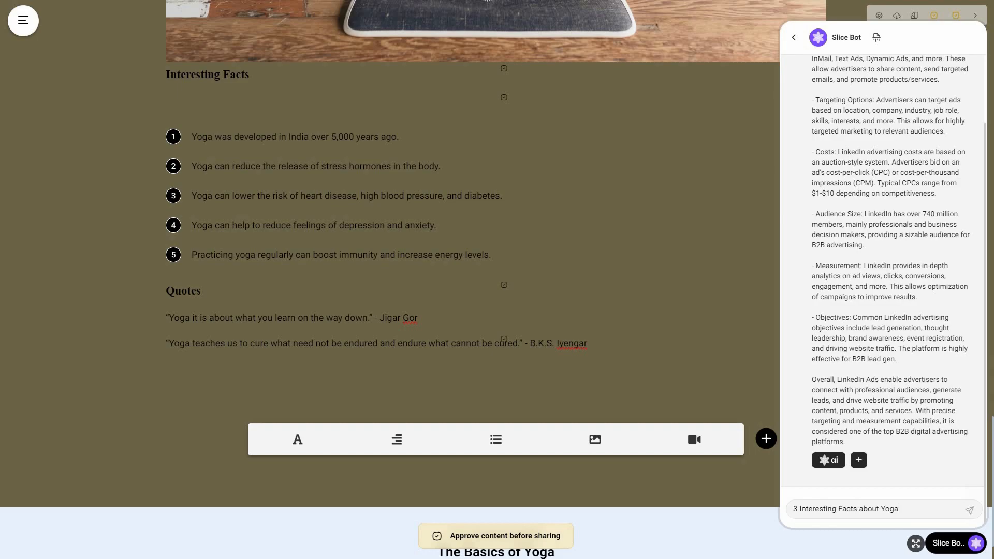
click(970, 512)
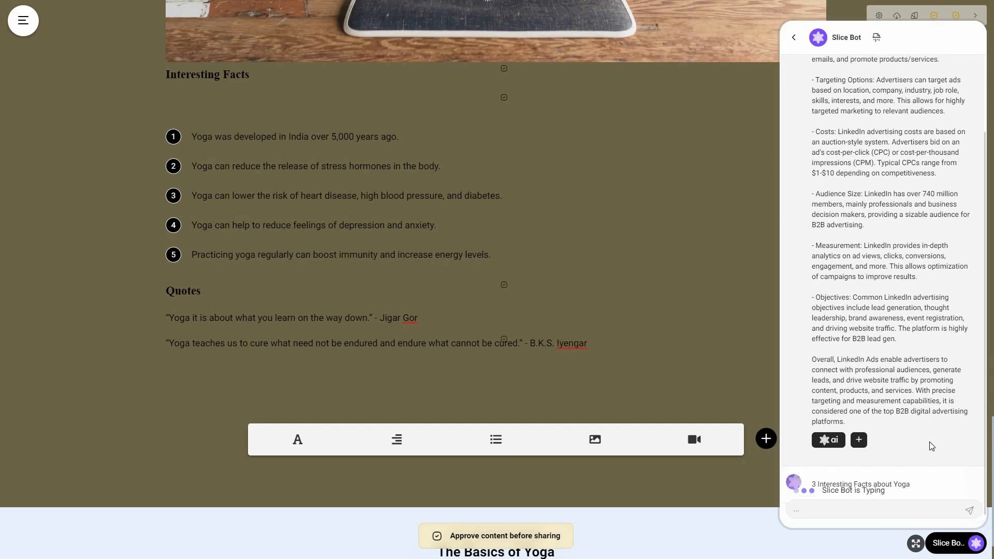
Step: Add Slice Bot's reply about yoga facts to the chapter as a paragraph block
scroll(932, 447, down, 1)
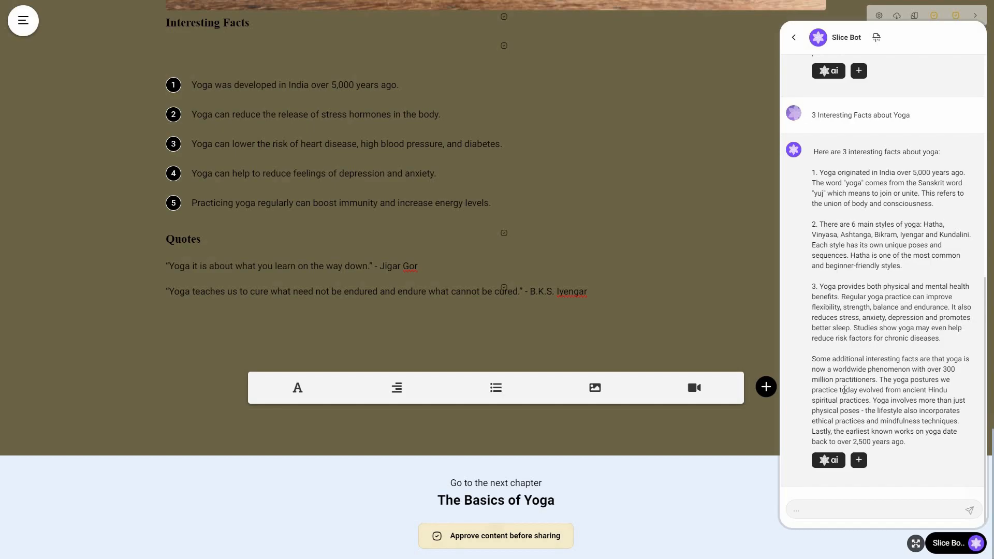
drag(942, 339, 811, 171)
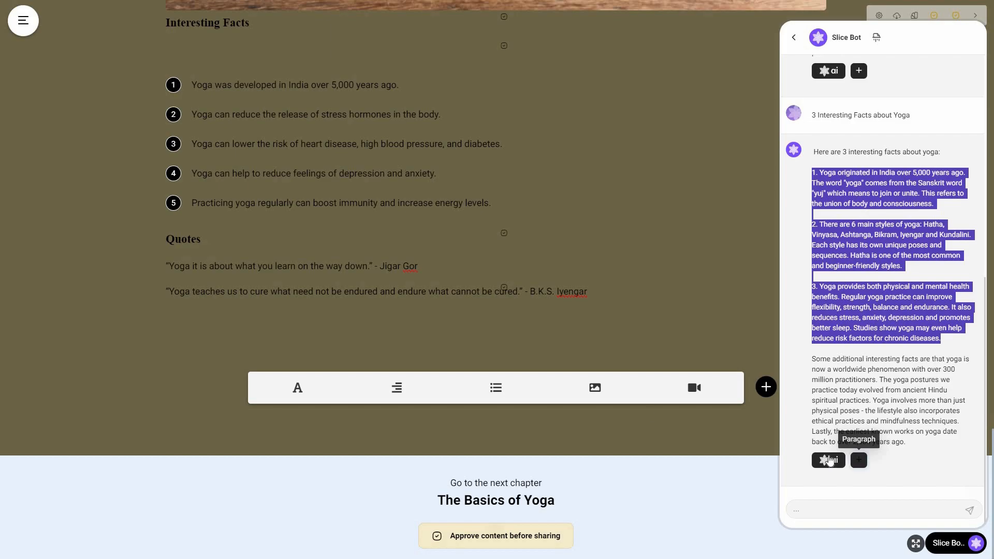
click(859, 461)
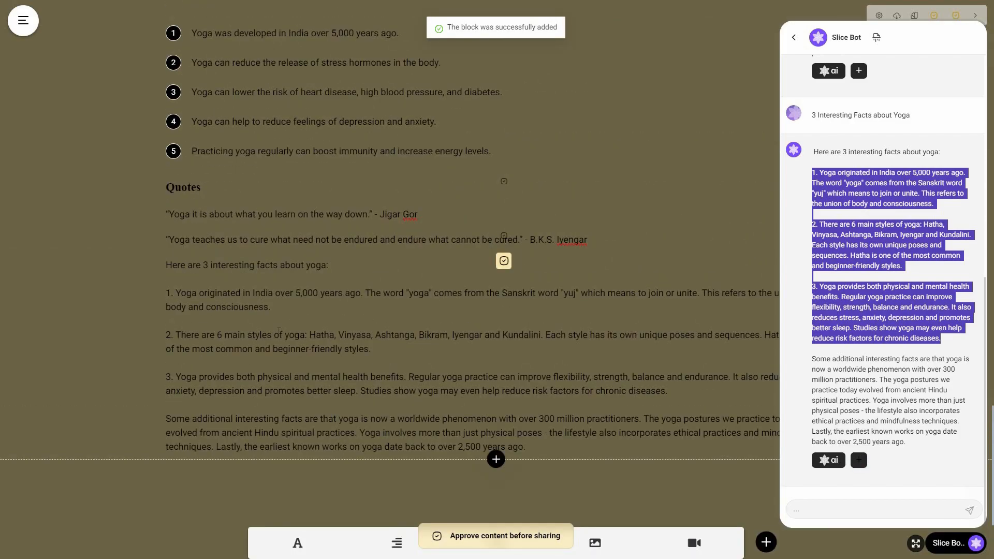
click(288, 277)
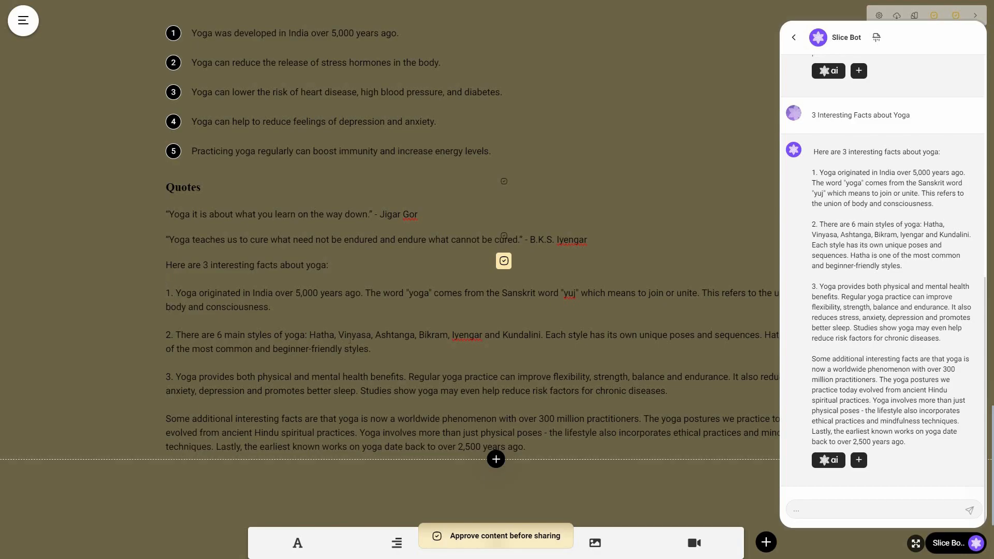
Step: Convert Slice Bot's reply into a question block in the chapter
click(829, 462)
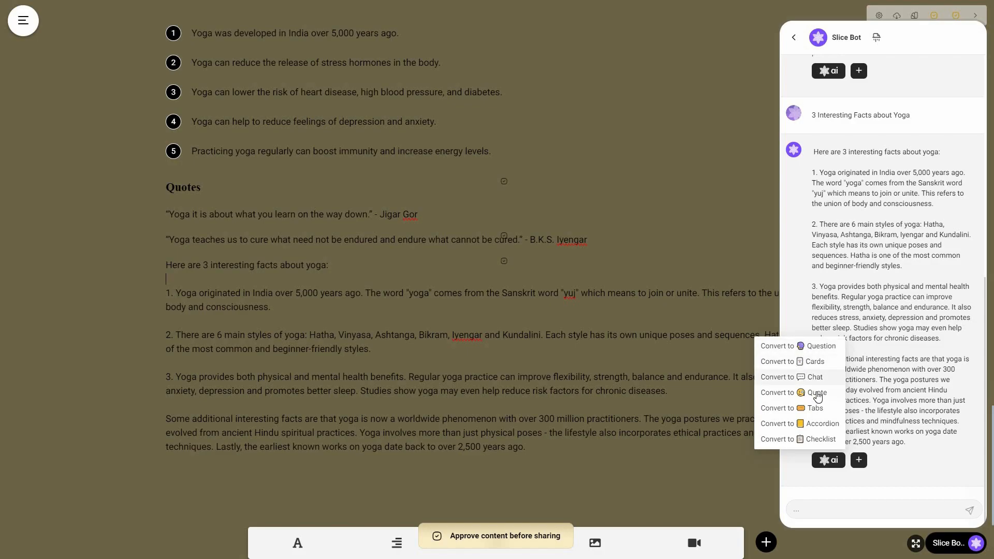
click(825, 348)
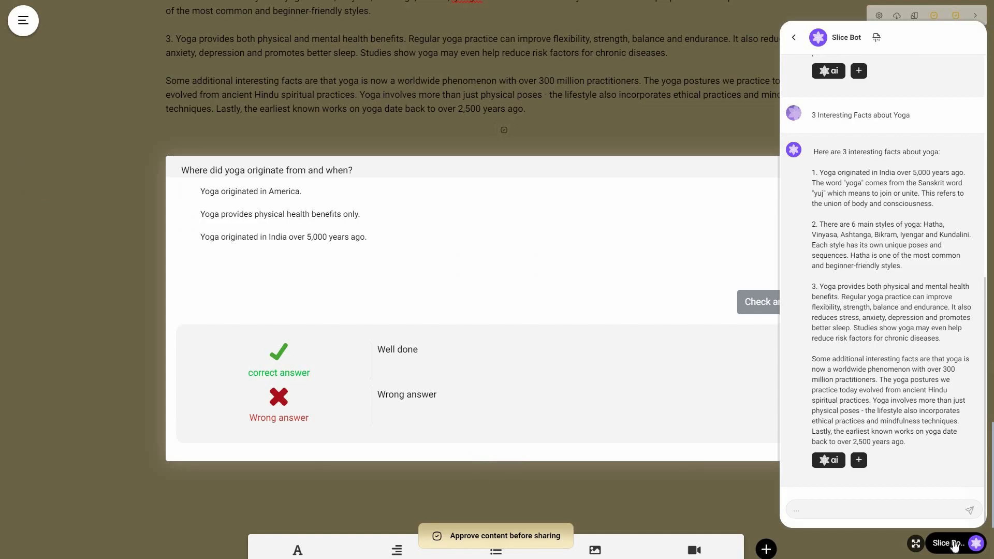
click(467, 453)
scroll(497, 466, down, 3)
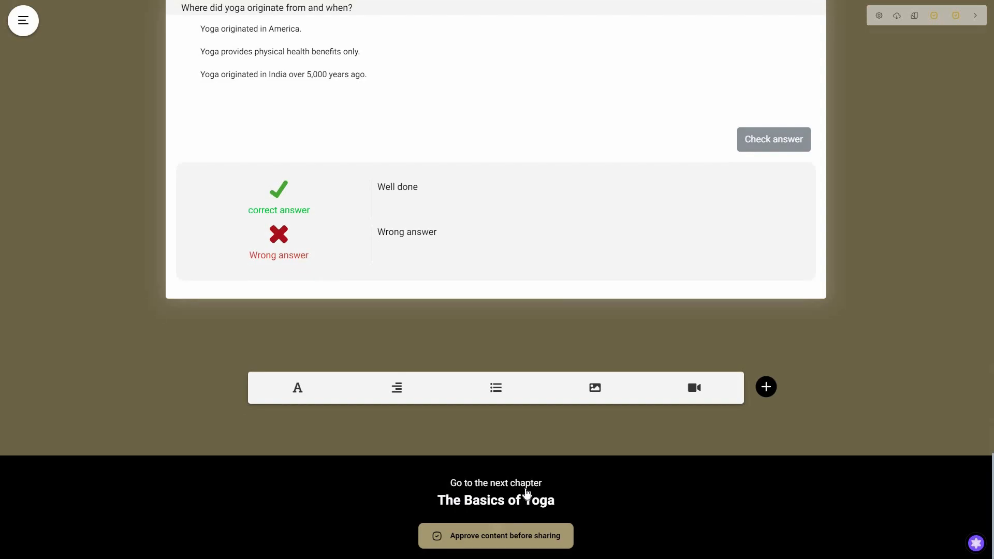
Step: Open the next chapter, The Basics of Yoga, and scroll through its content
click(527, 494)
scroll(589, 443, down, 7)
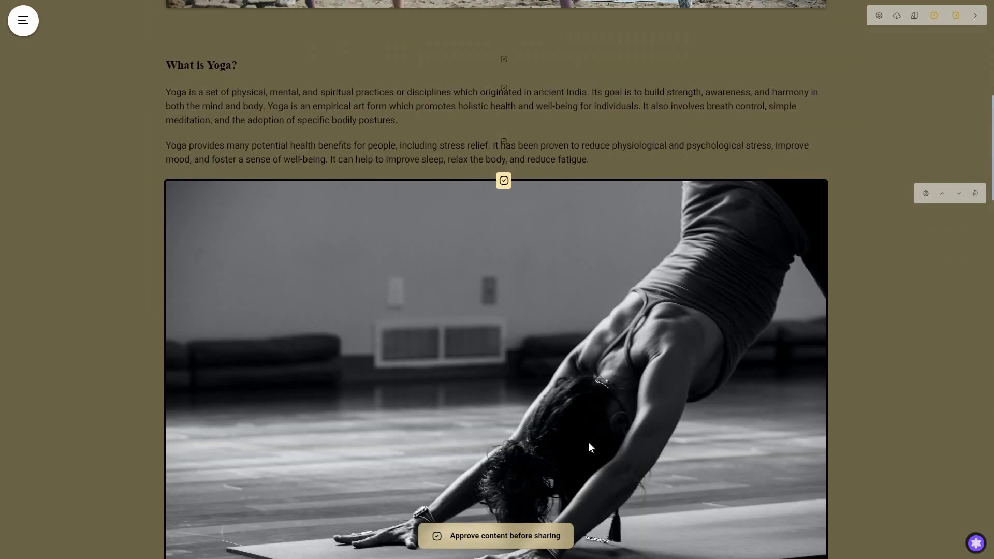
scroll(371, 383, down, 9)
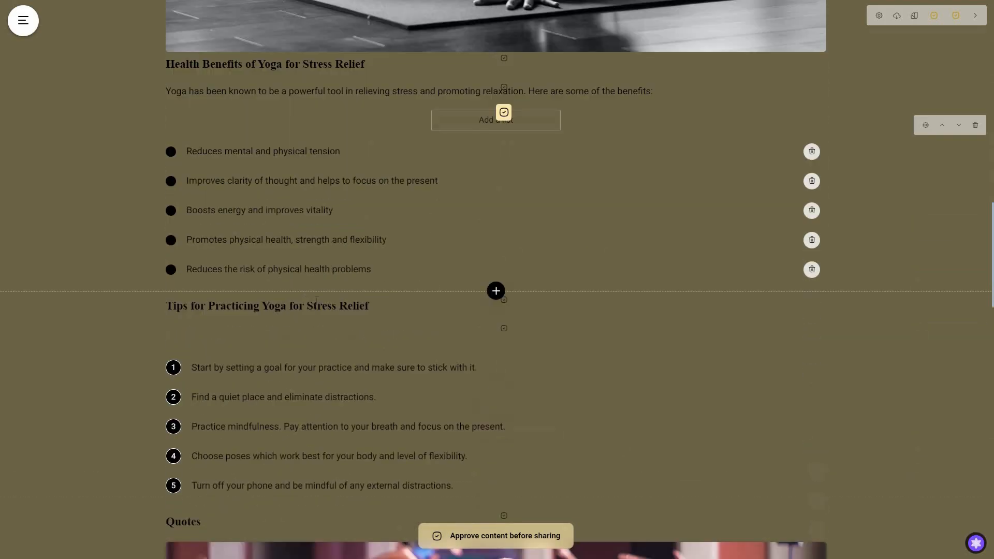
scroll(318, 306, down, 7)
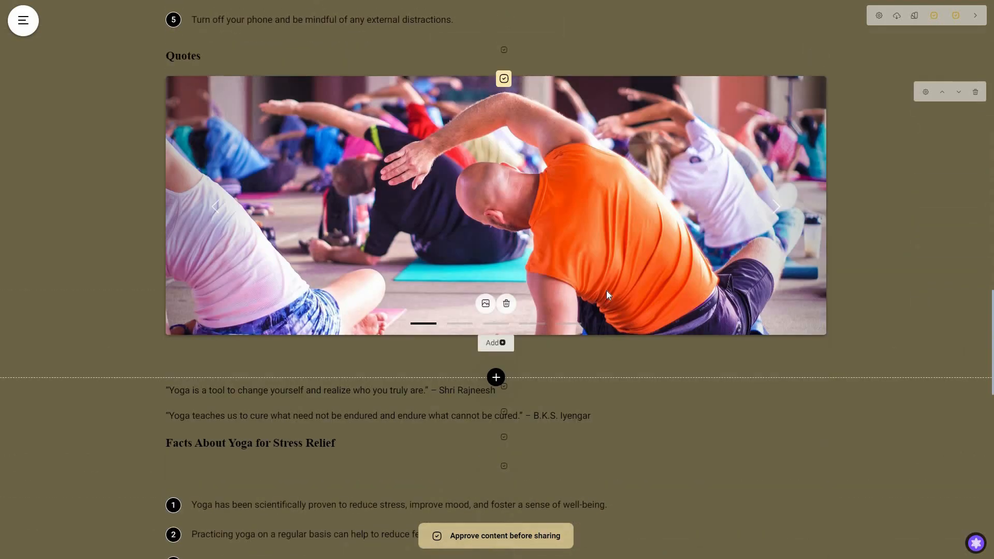
scroll(607, 303, down, 5)
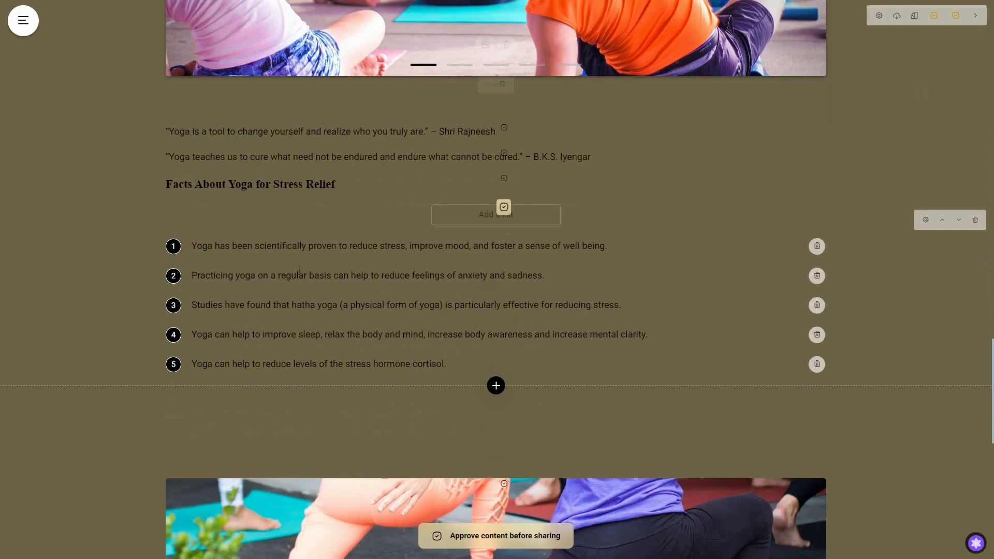
scroll(492, 439, down, 8)
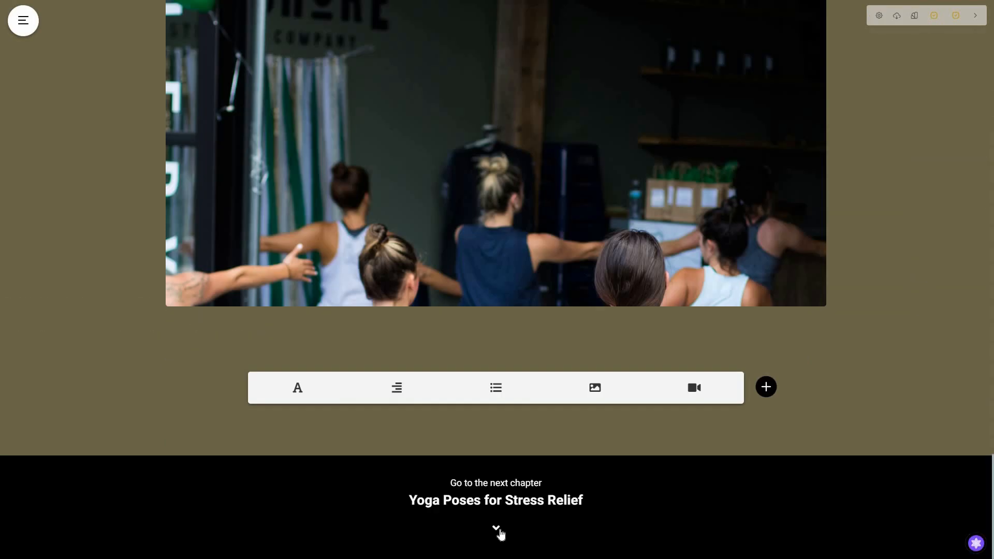
Step: Open the Yoga Poses for Stress Relief chapter and scroll down to its numbered answers list
click(501, 531)
scroll(692, 406, down, 5)
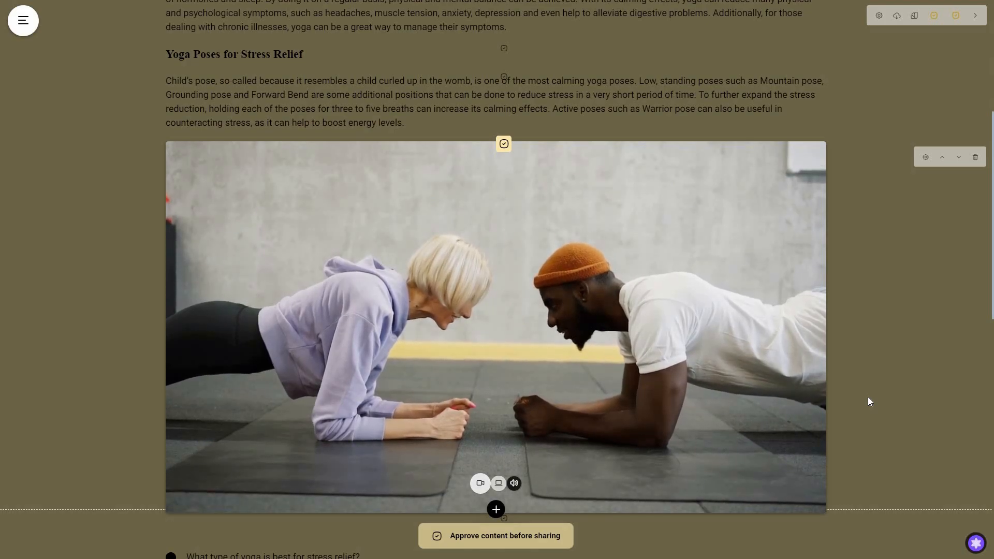
scroll(868, 402, down, 2)
scroll(867, 407, down, 3)
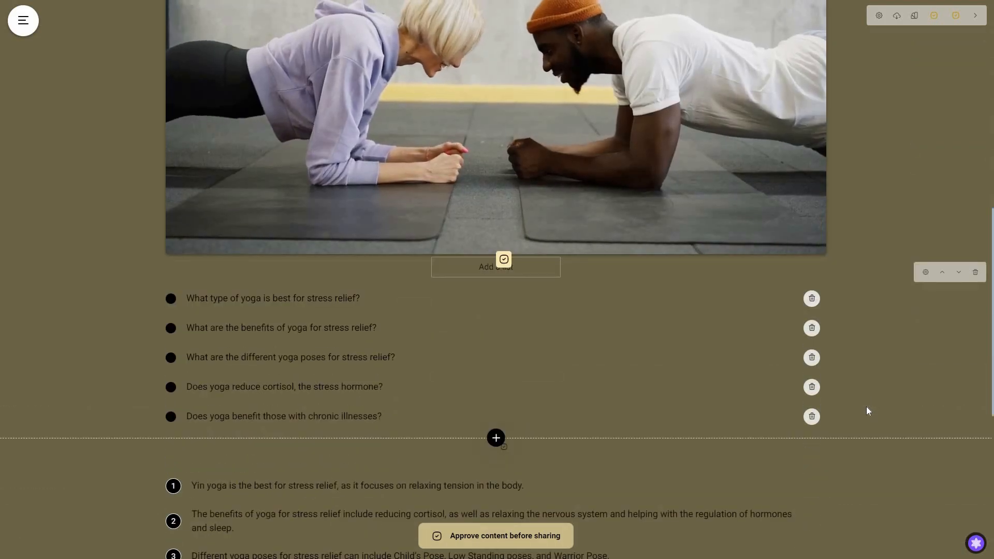
scroll(857, 409, down, 2)
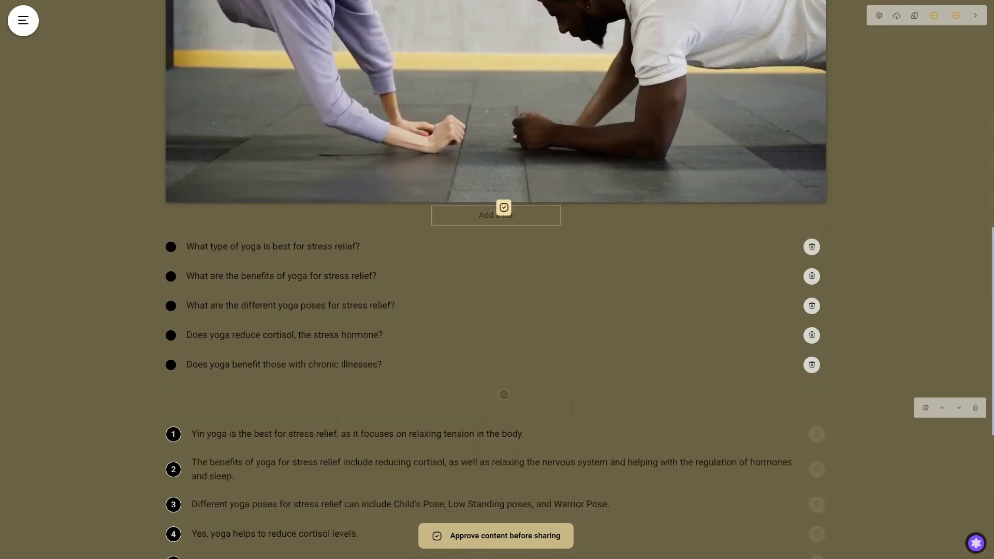
scroll(576, 409, down, 1)
scroll(576, 410, down, 2)
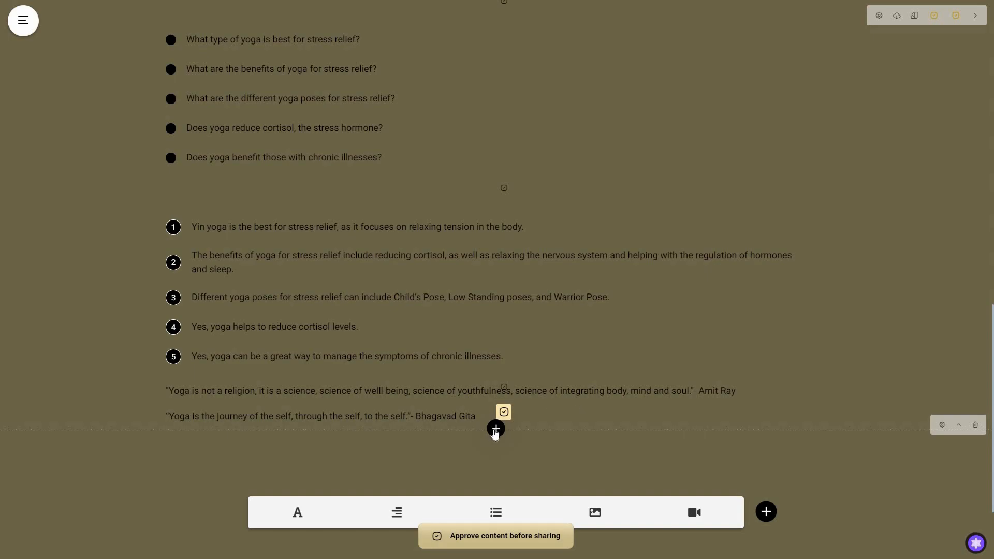
Step: Delete the first numbered answer, "Yin yoga is the best for stress relief…", from the list
click(496, 430)
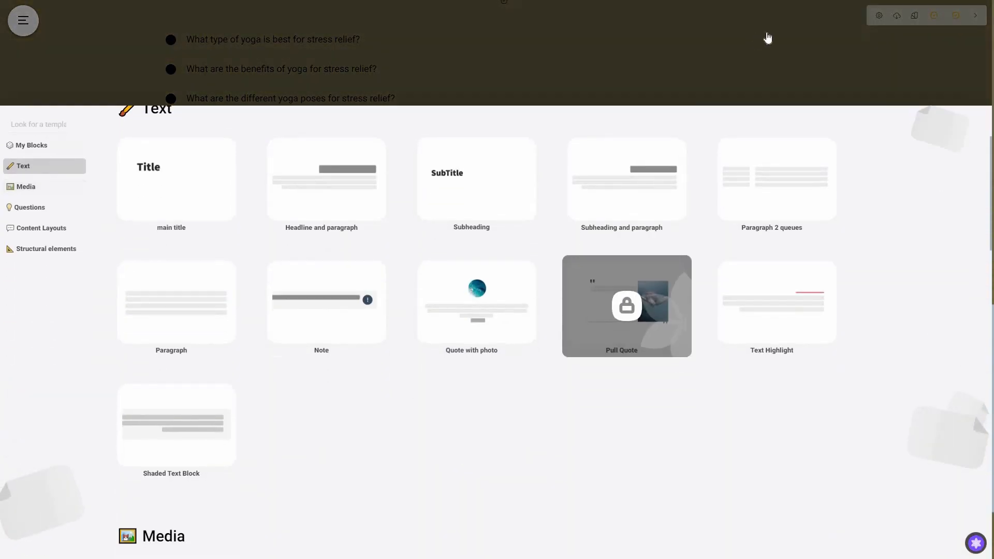
click(768, 37)
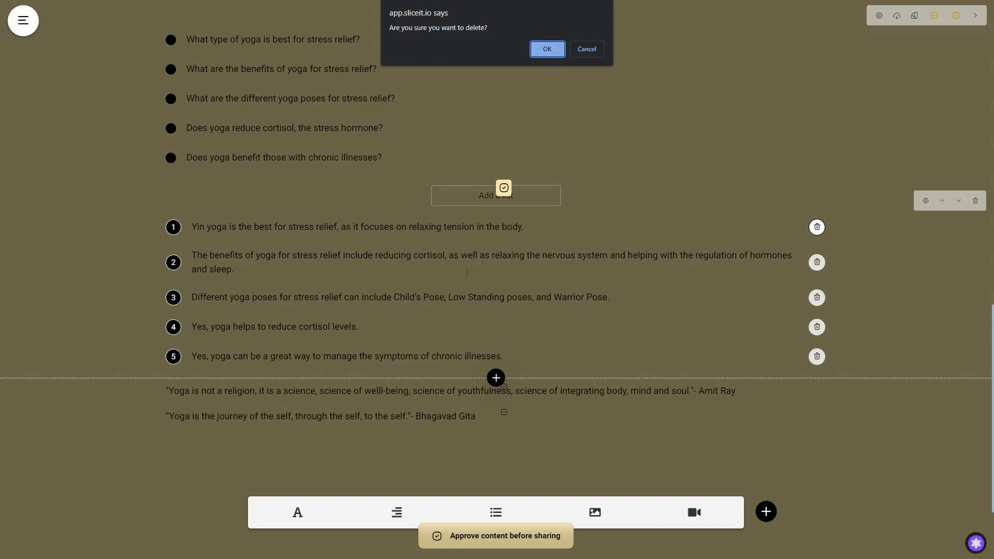
key(Return)
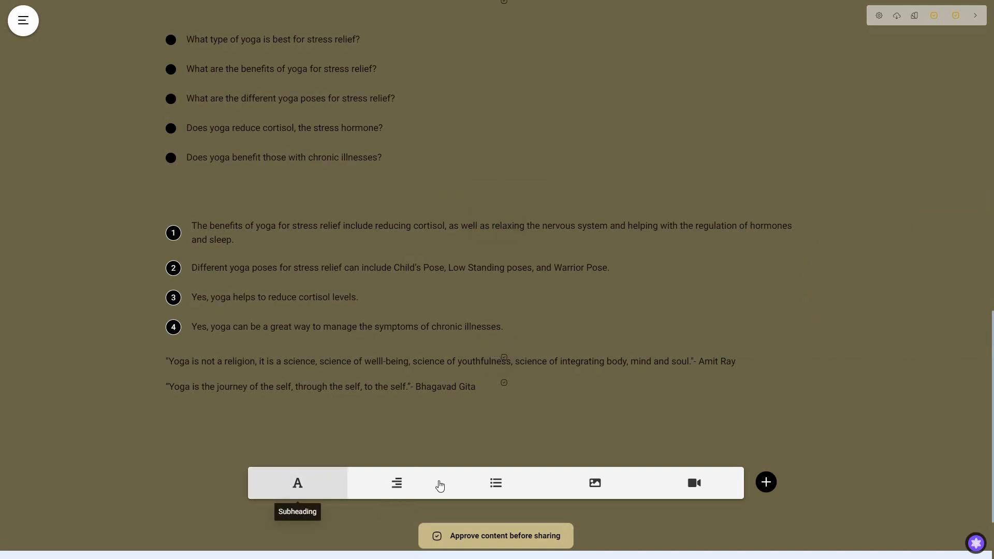
Step: Open the next chapter, Creating a Yoga Routine, and scroll through its text and meditation image
scroll(568, 493, down, 2)
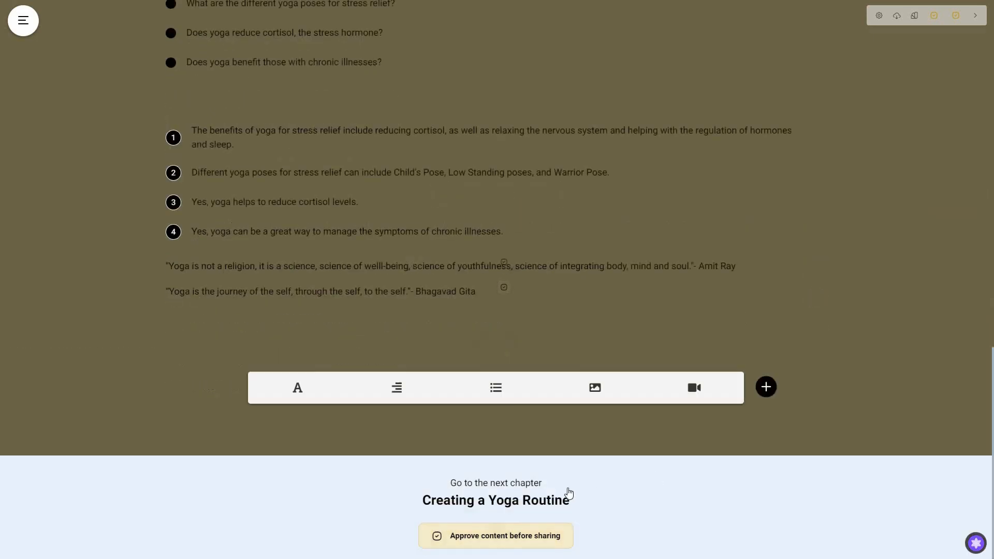
click(551, 500)
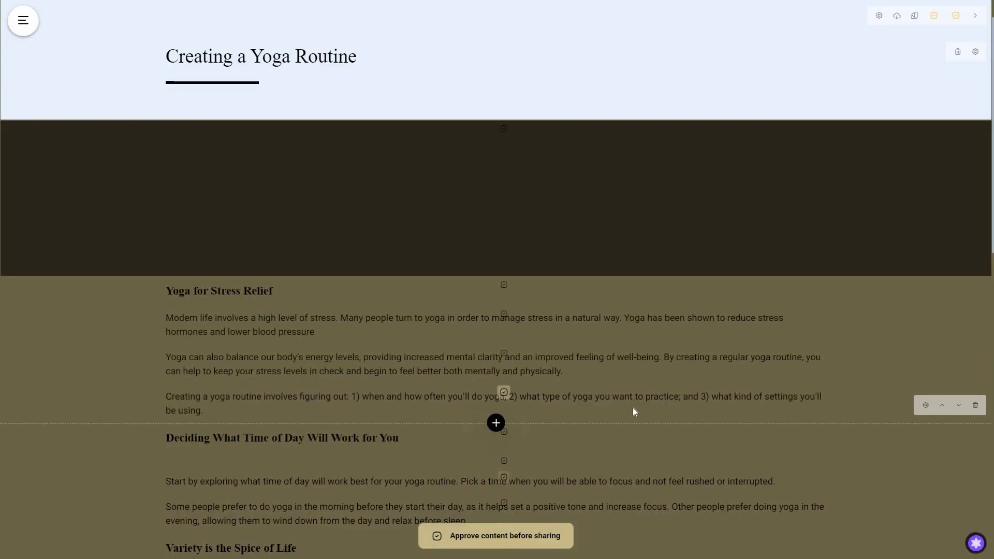
scroll(640, 414, down, 3)
scroll(645, 419, up, 4)
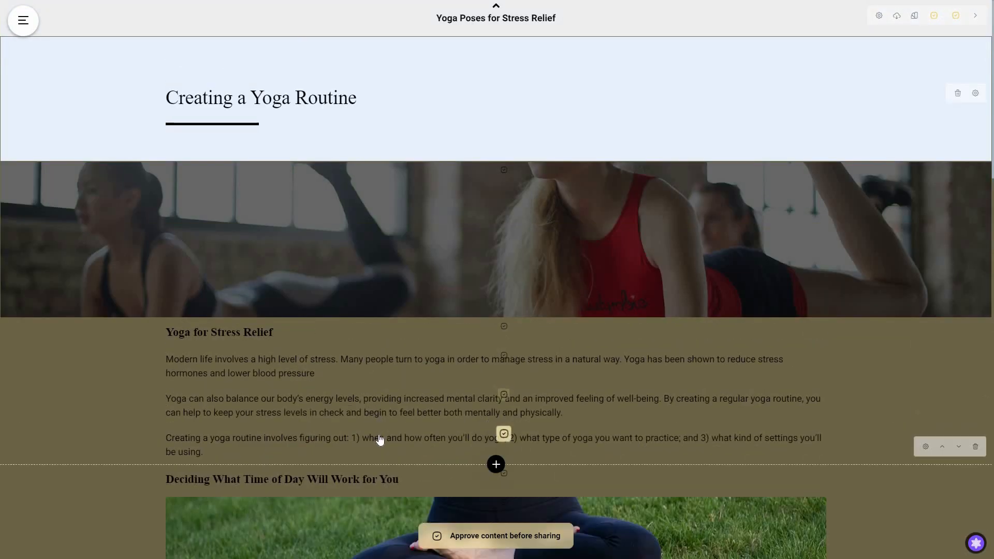
scroll(379, 430, down, 10)
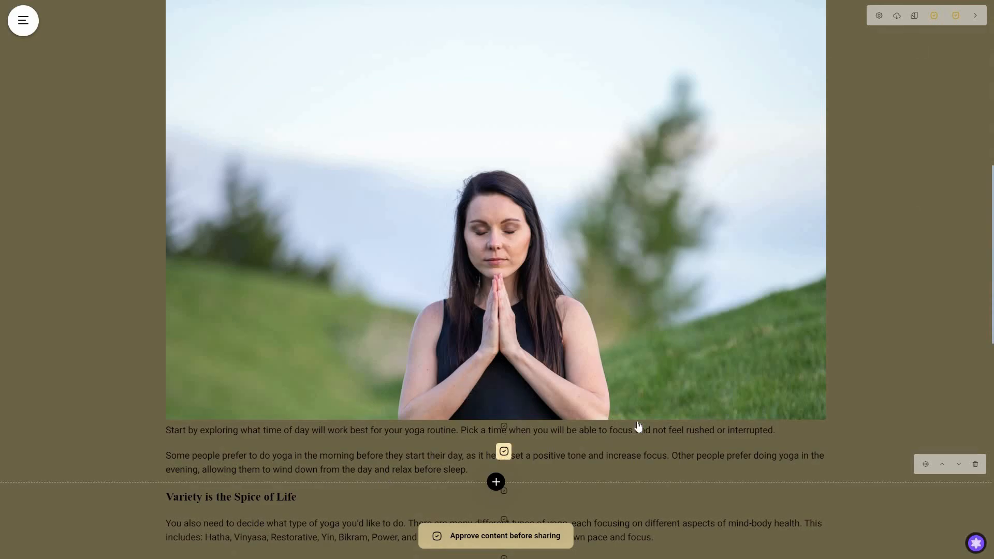
scroll(642, 424, up, 5)
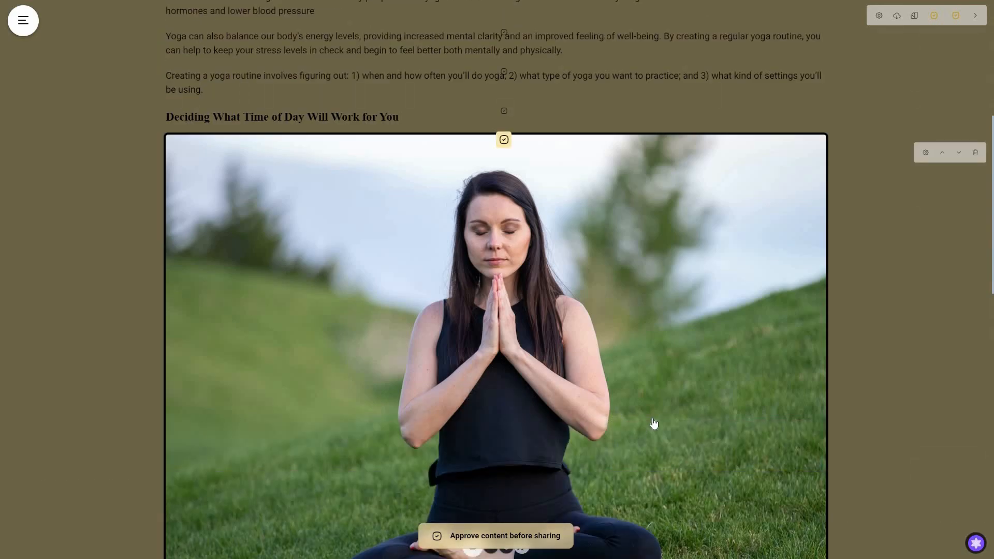
scroll(534, 220, down, 1)
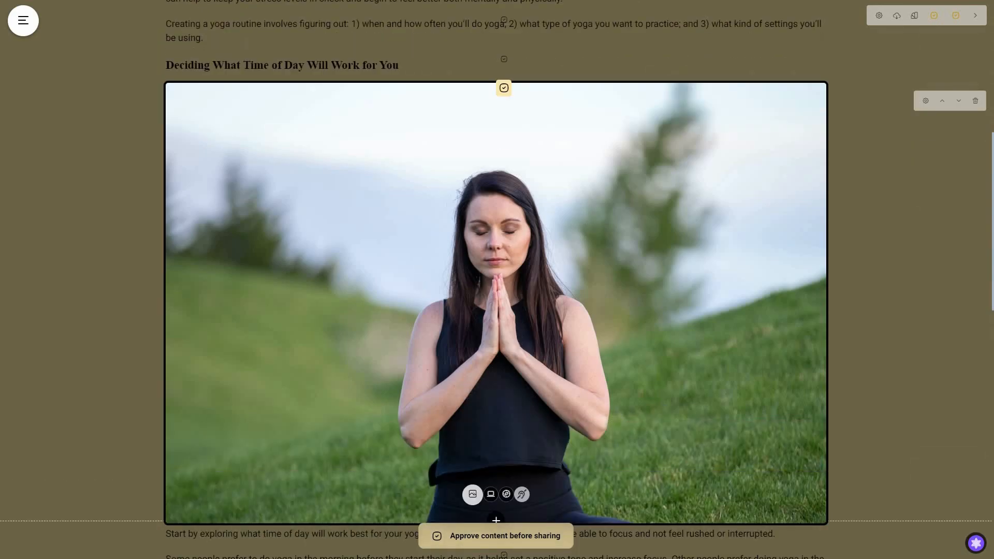
Step: Open the screen reader description dialog for the meditation image and close it
click(508, 496)
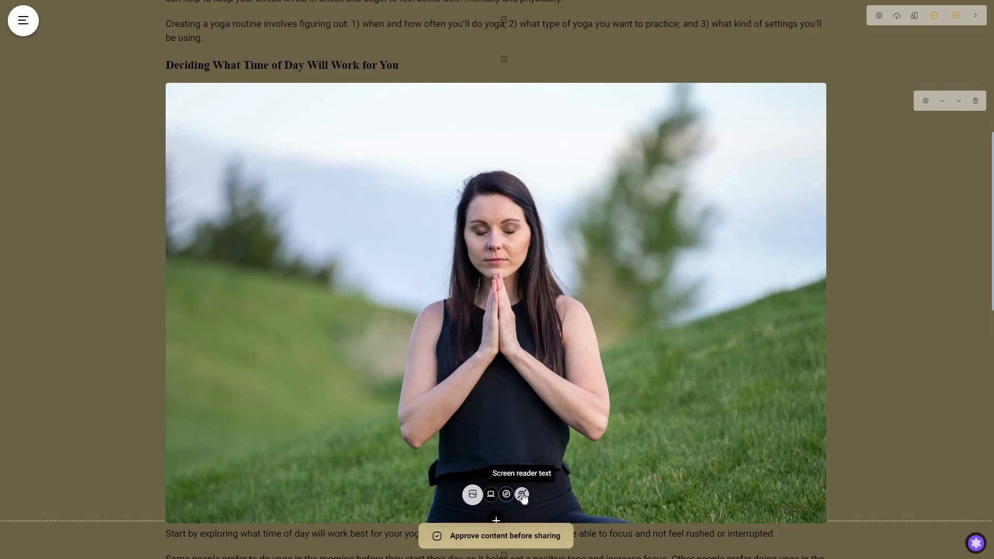
click(523, 495)
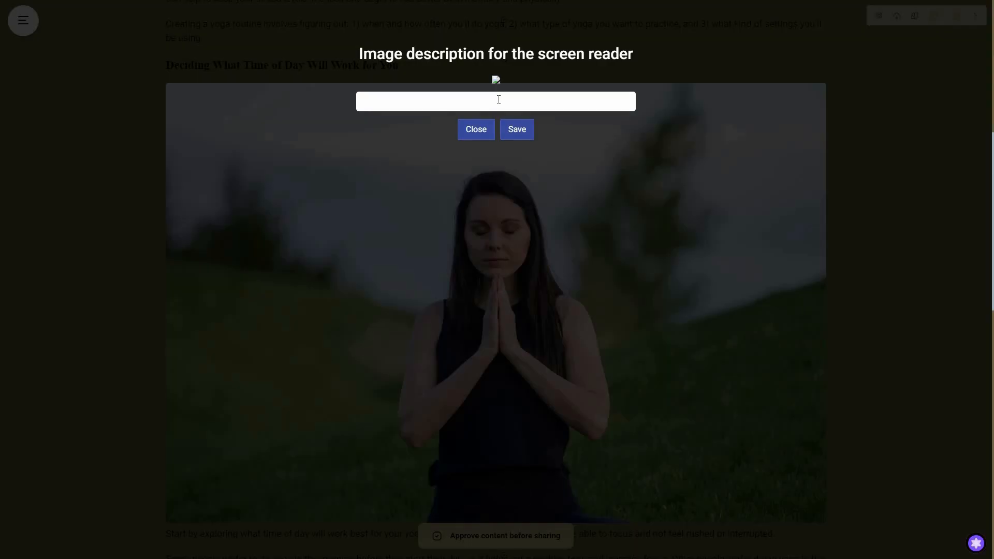
click(476, 131)
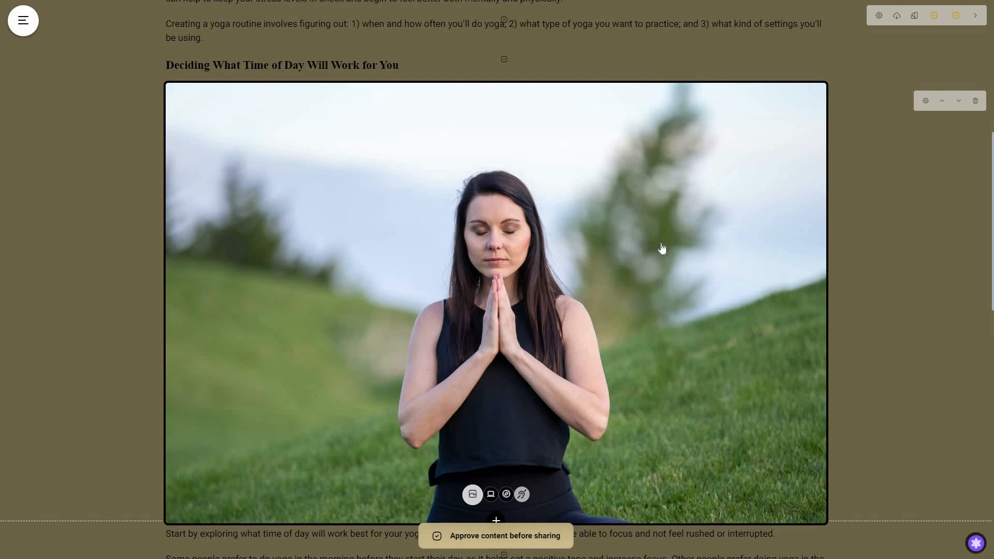
click(926, 101)
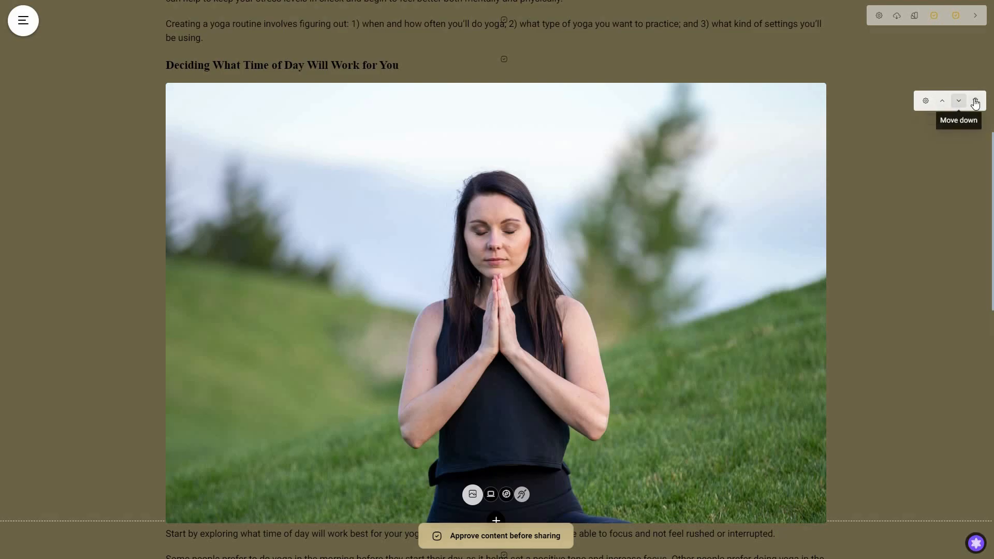
scroll(879, 278, up, 2)
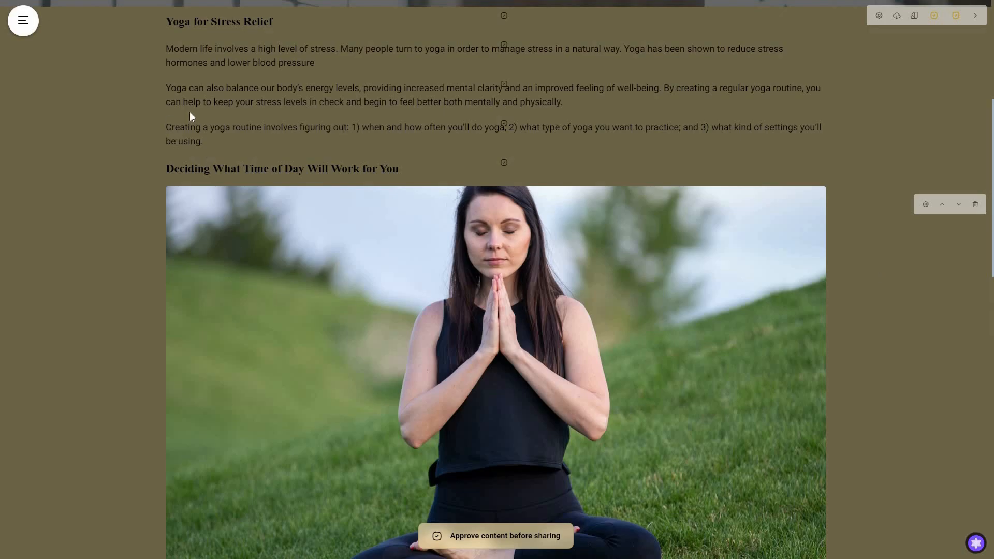
scroll(502, 259, up, 2)
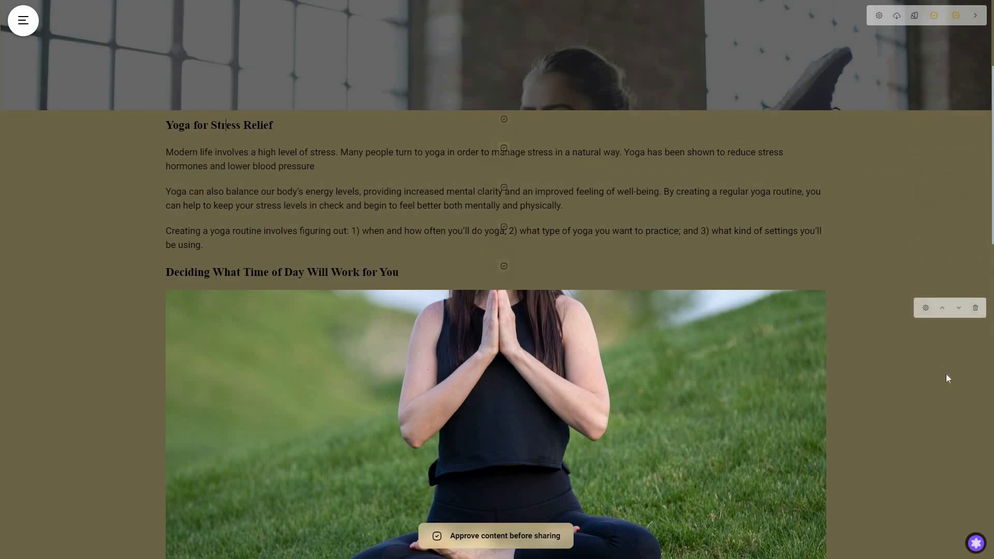
scroll(110, 371, up, 4)
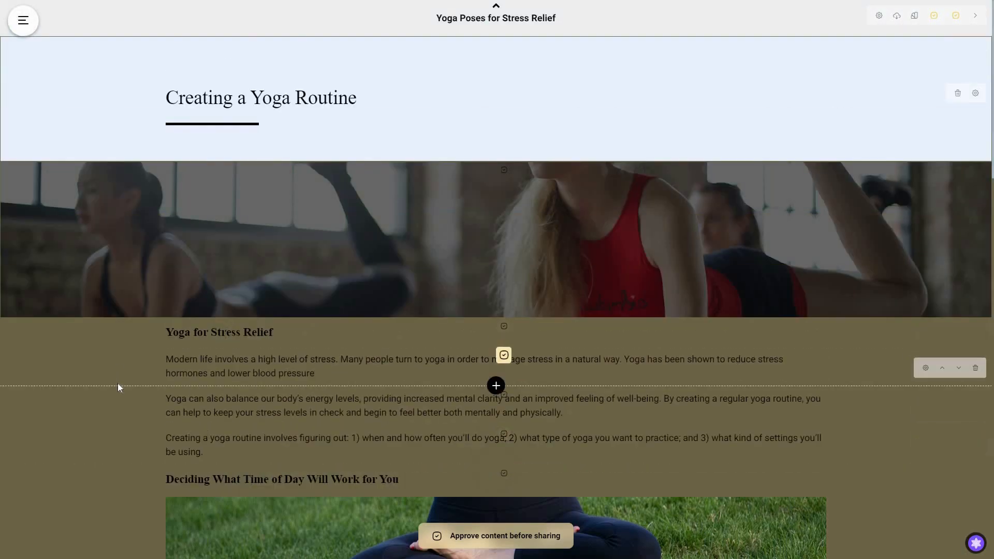
click(22, 20)
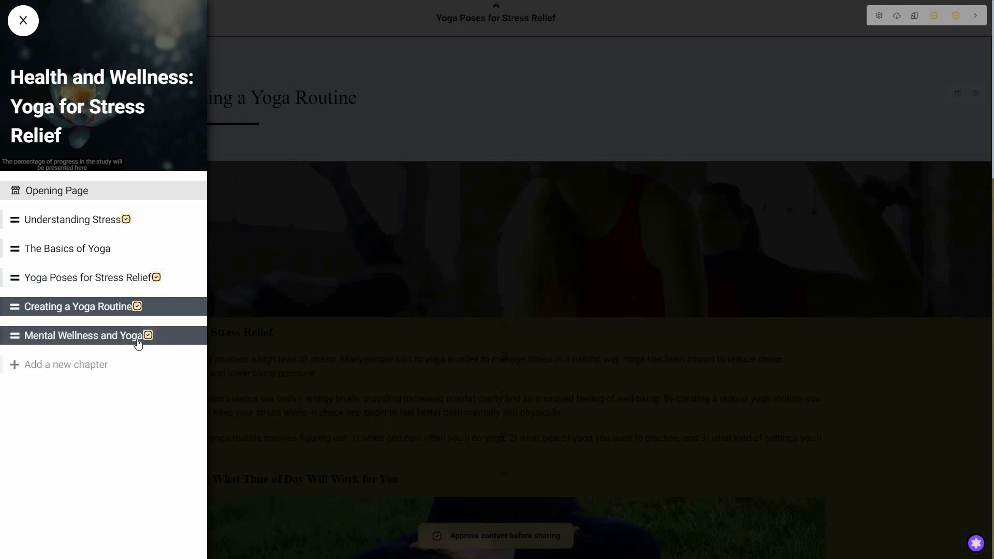
click(840, 461)
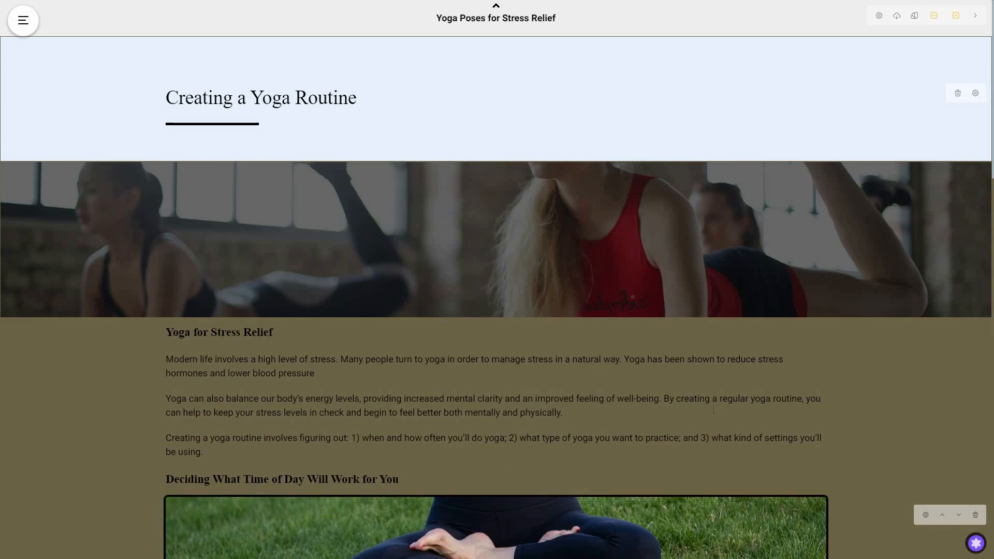
Step: Open the Understanding Stress chapter from the course's chapter list
scroll(909, 443, down, 8)
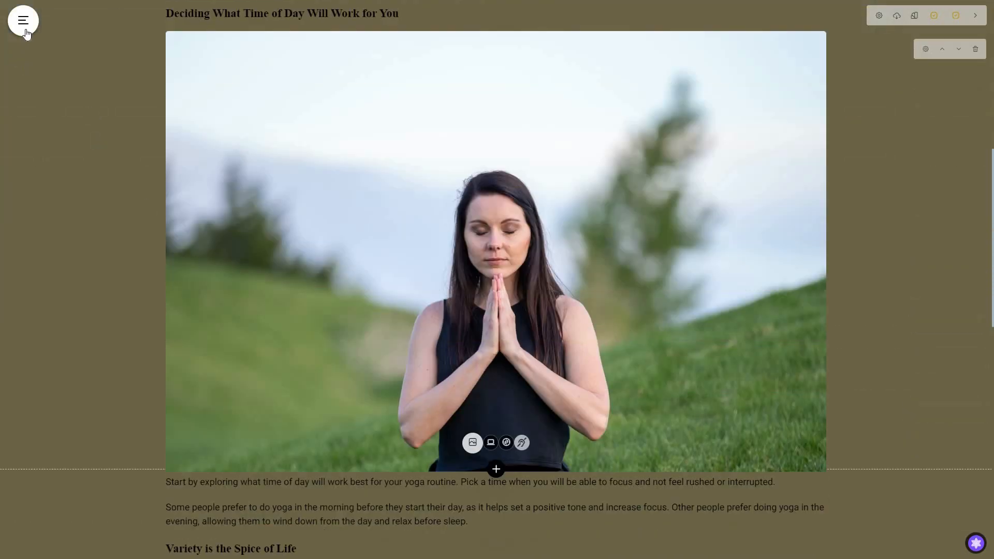
click(24, 21)
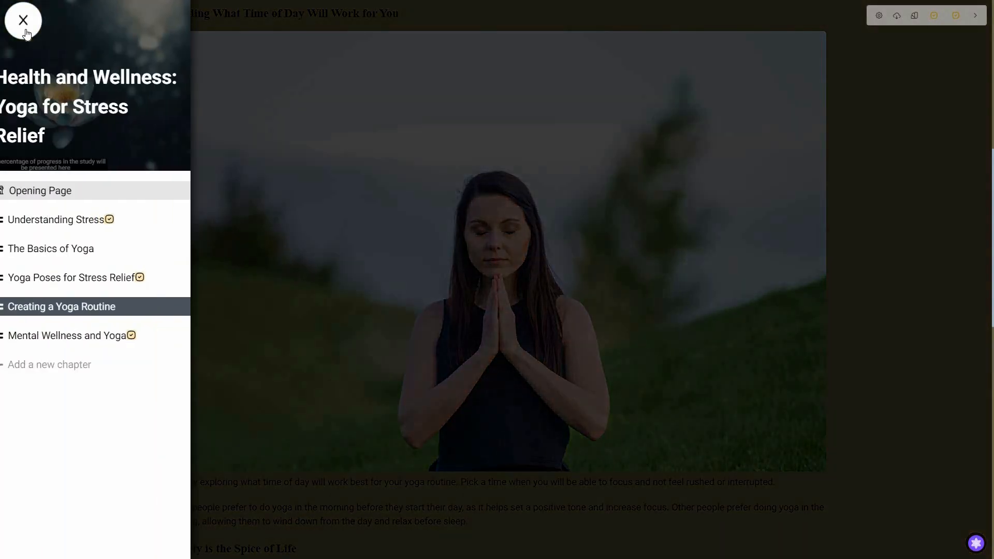
click(101, 226)
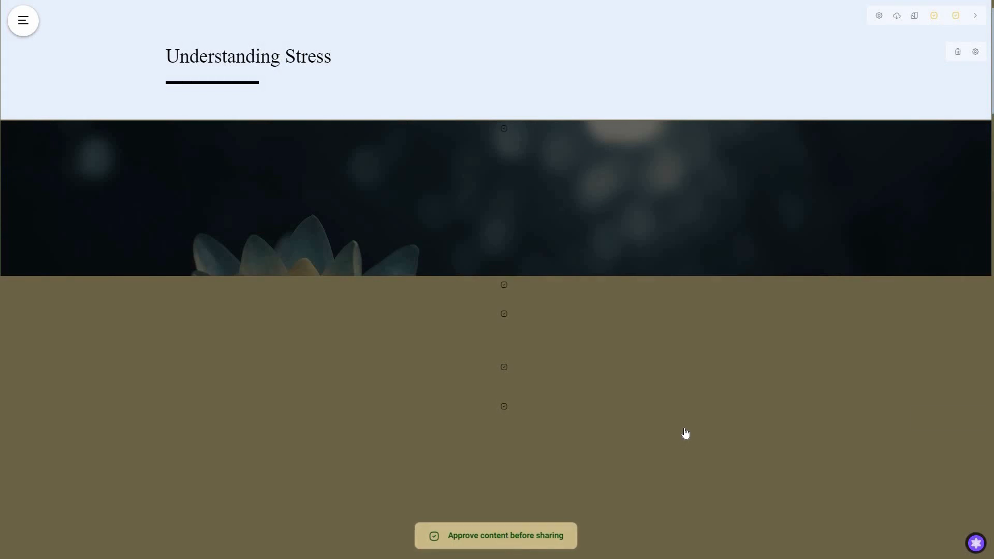
Step: Switch to the Mental Wellness and Yoga chapter and open the Share with your friends dialog
click(23, 20)
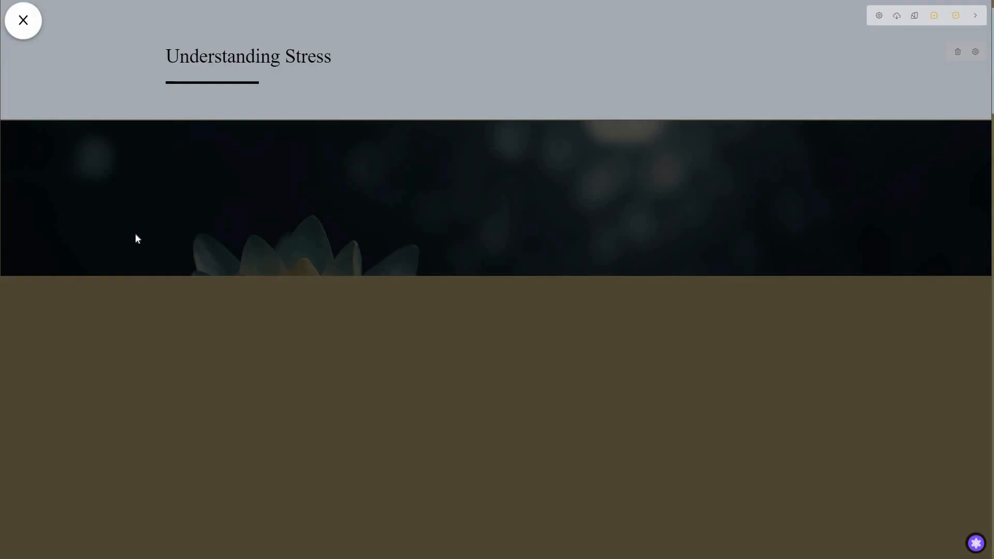
click(63, 333)
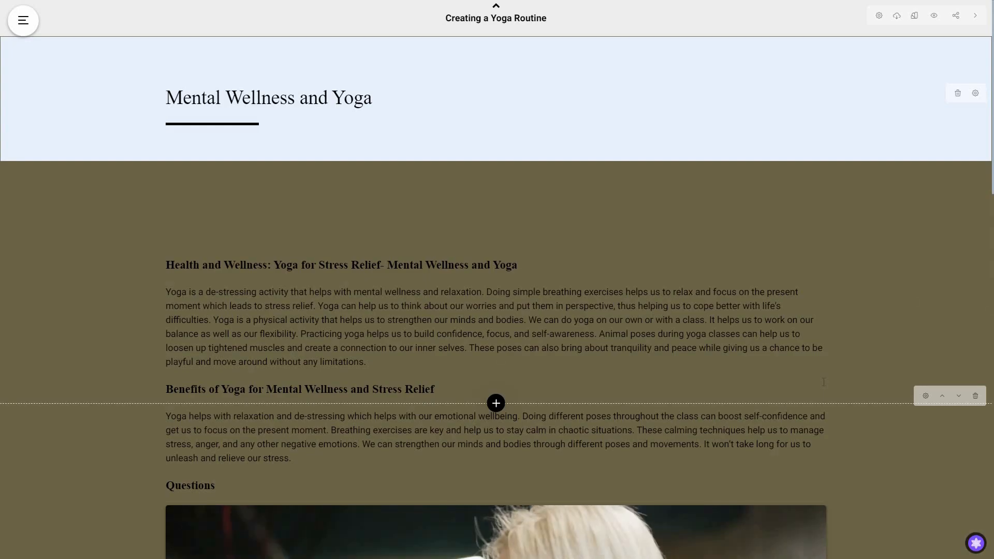
click(23, 20)
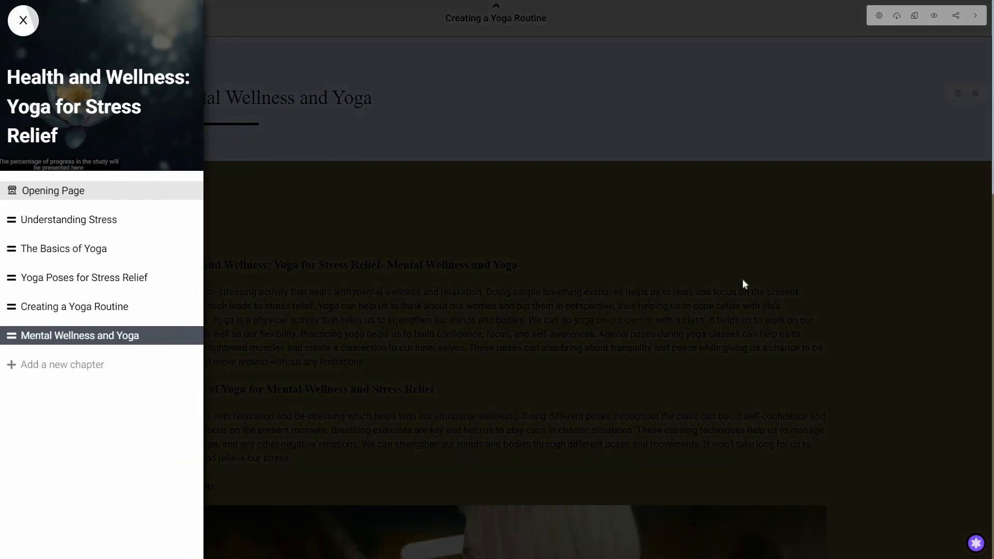
click(743, 279)
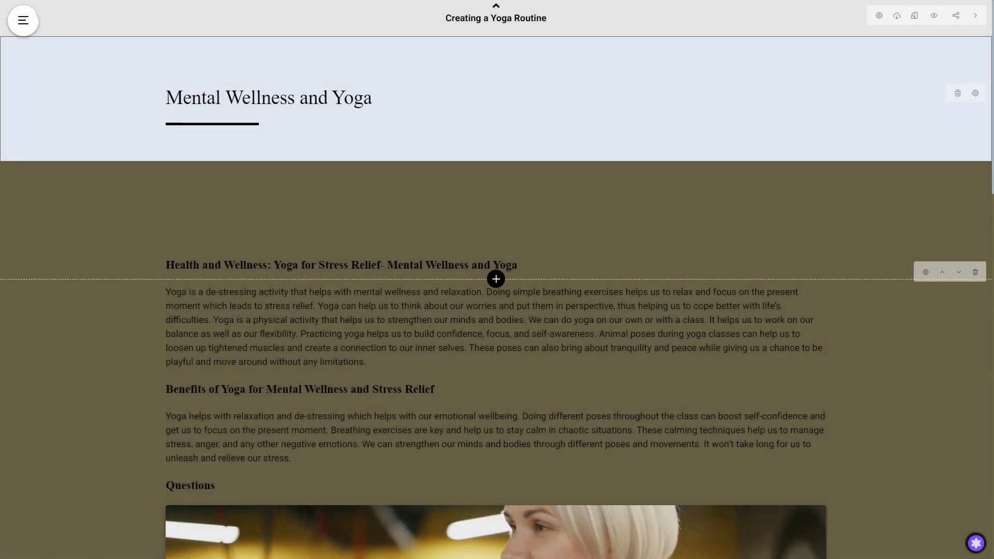
click(956, 19)
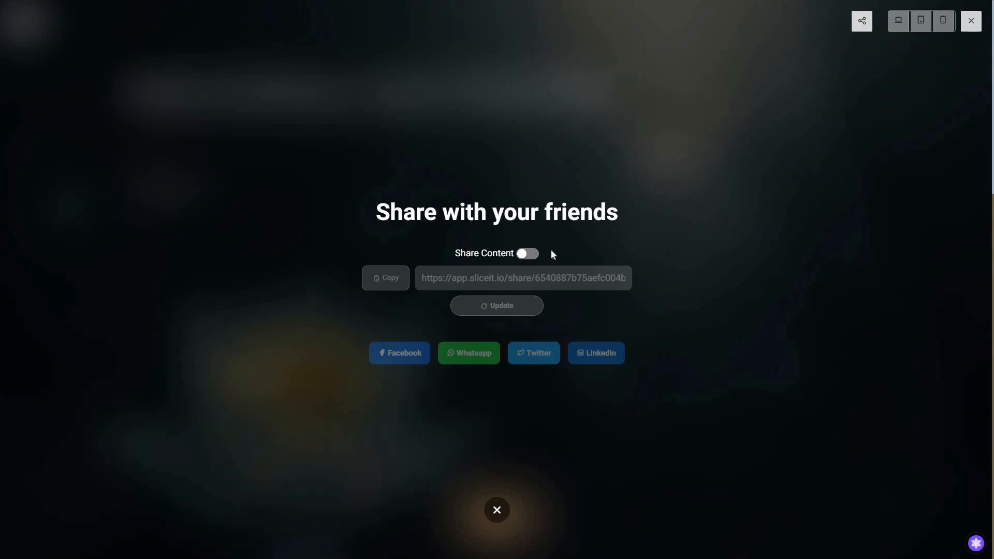
Step: Turn on content sharing for the course and copy the share link
click(534, 255)
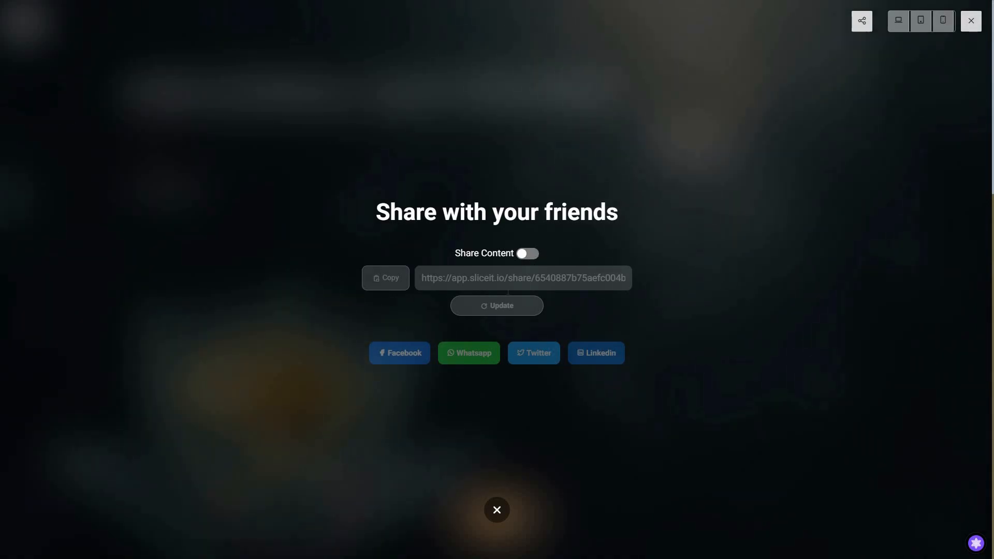
click(394, 286)
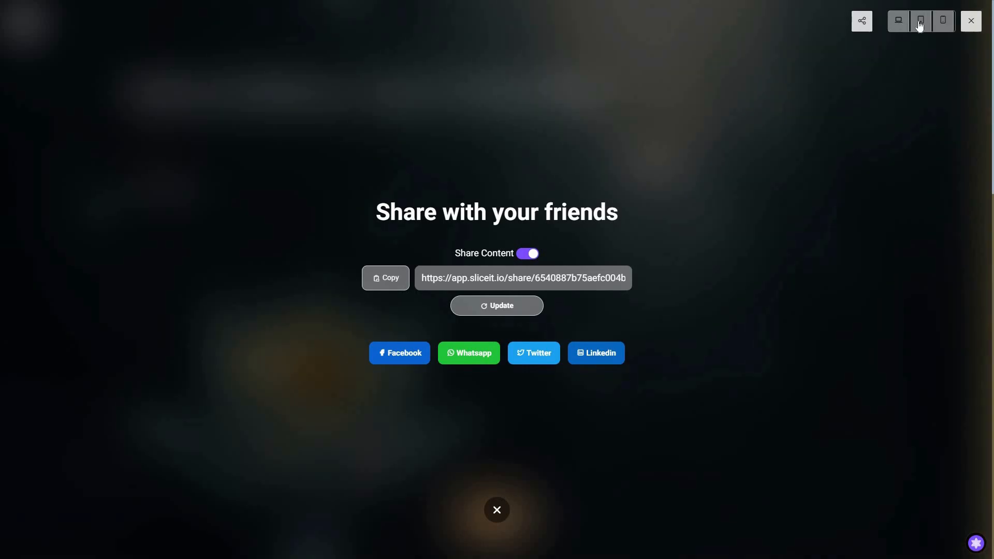
click(943, 23)
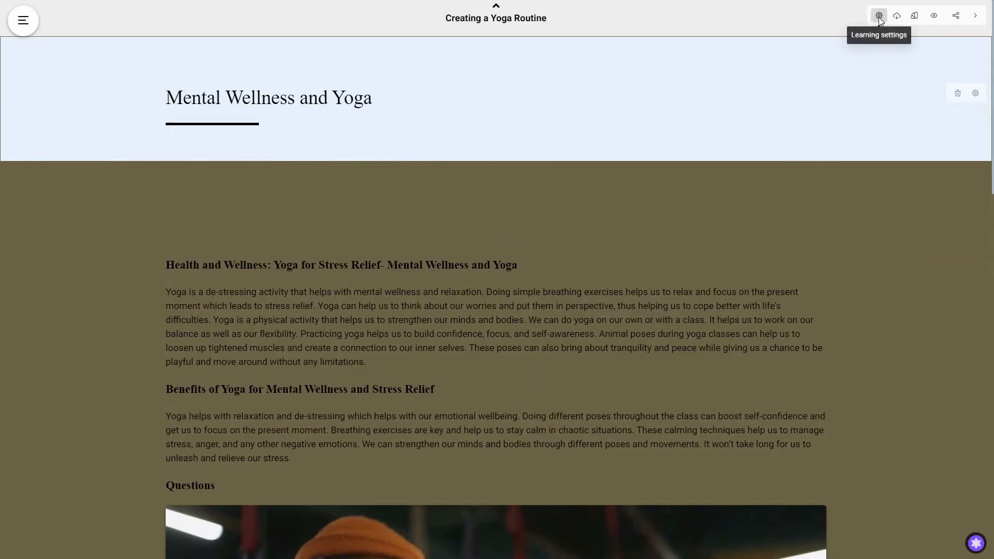
Step: Open the Learning settings dialog and the course download options menu
click(880, 17)
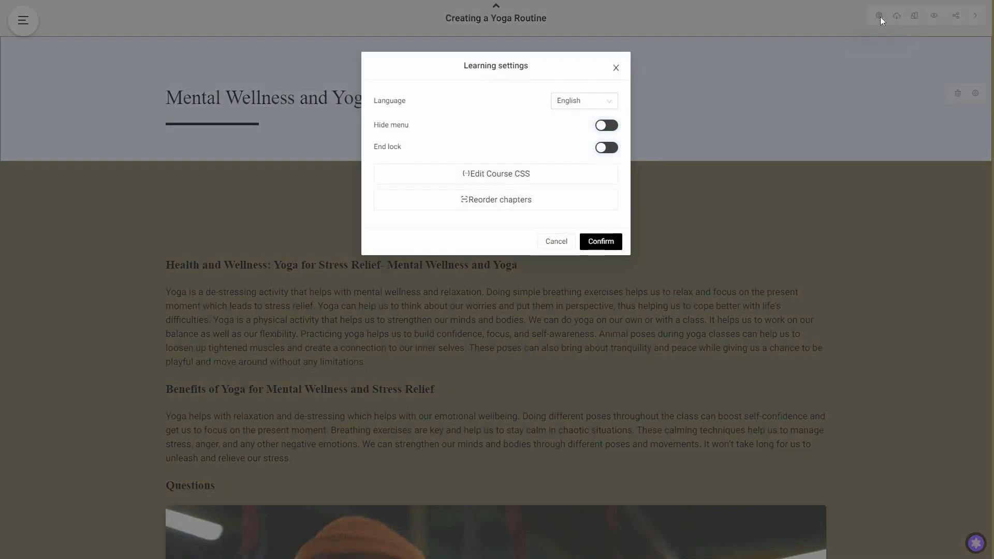
click(910, 20)
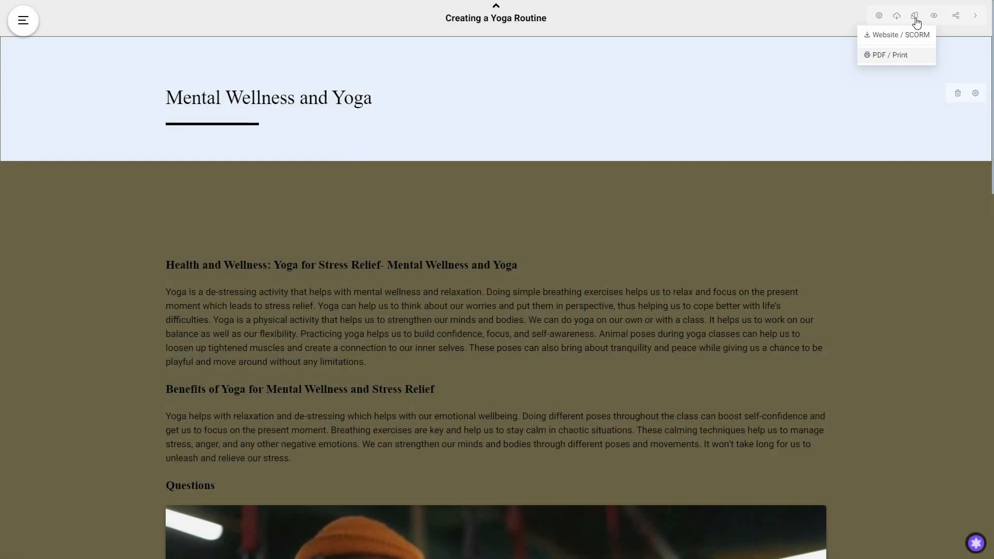
Step: Open the template chooser panel to view the available course templates, then close it
click(916, 19)
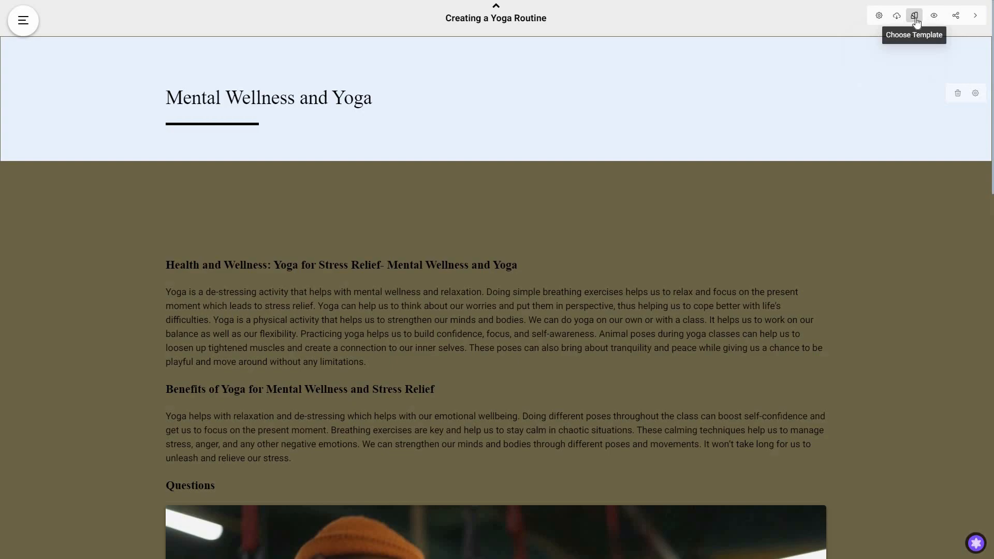
click(915, 21)
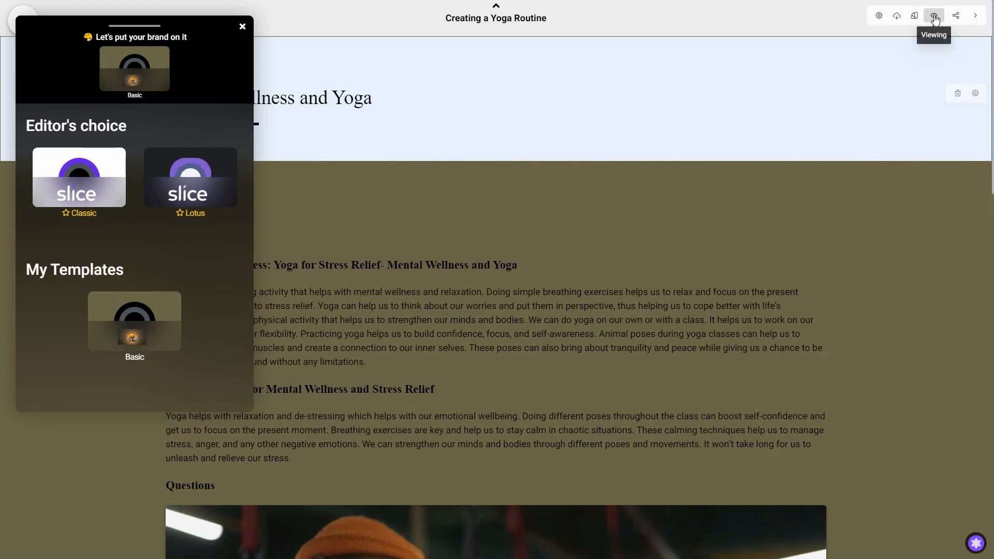
click(834, 218)
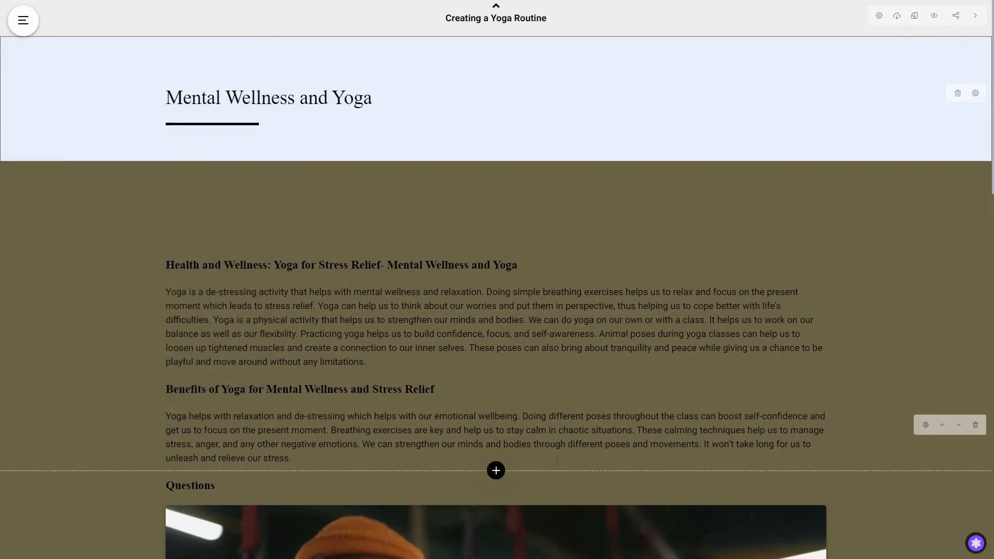
click(973, 544)
click(798, 39)
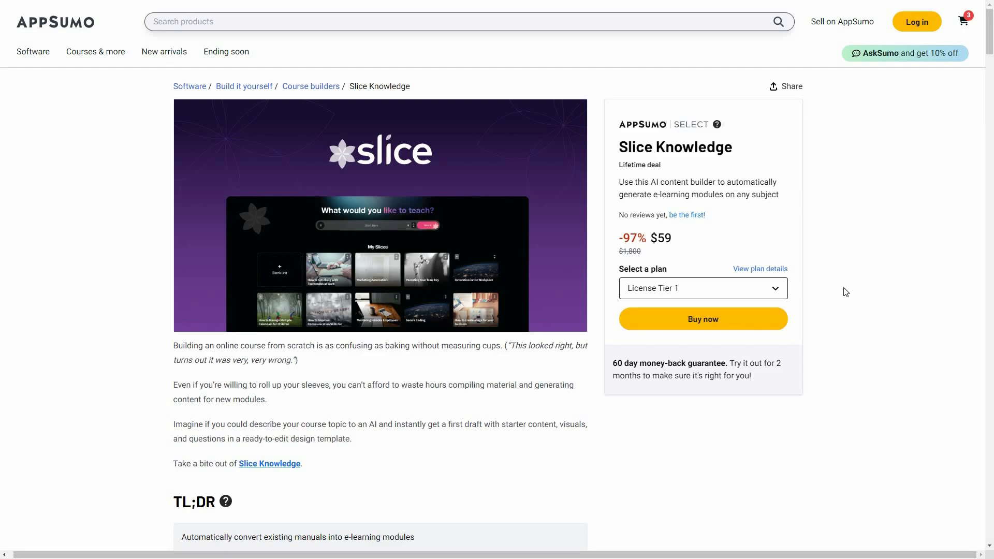
Step: Switch to the AppSumo Slice Knowledge deal page and scroll through its features and license tiers
scroll(849, 300, down, 2)
scroll(849, 302, down, 8)
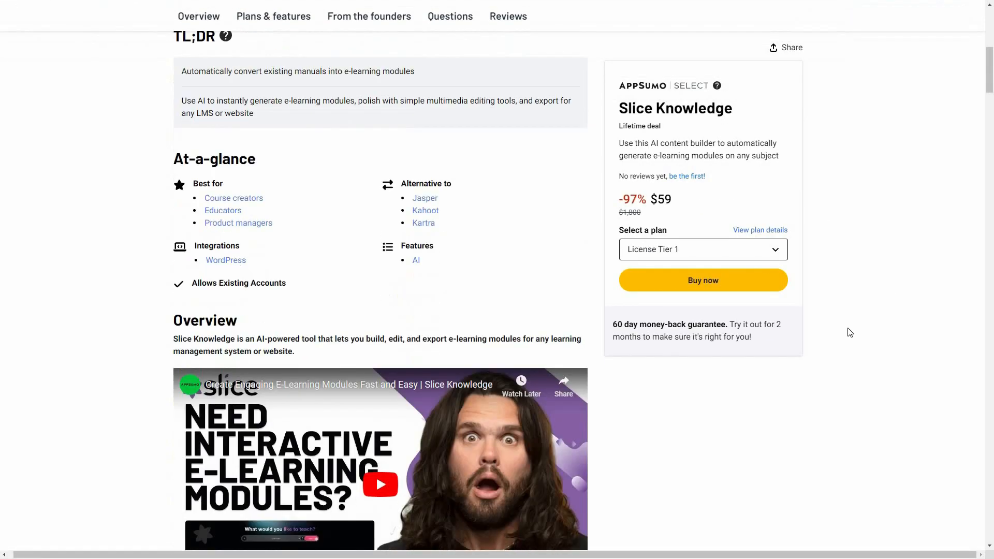
scroll(850, 337, down, 12)
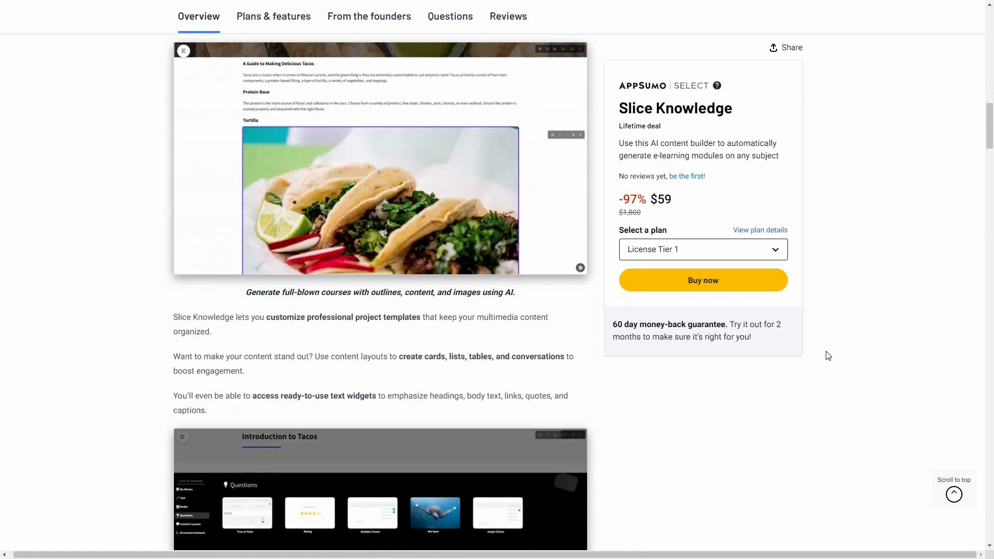
scroll(631, 402, down, 10)
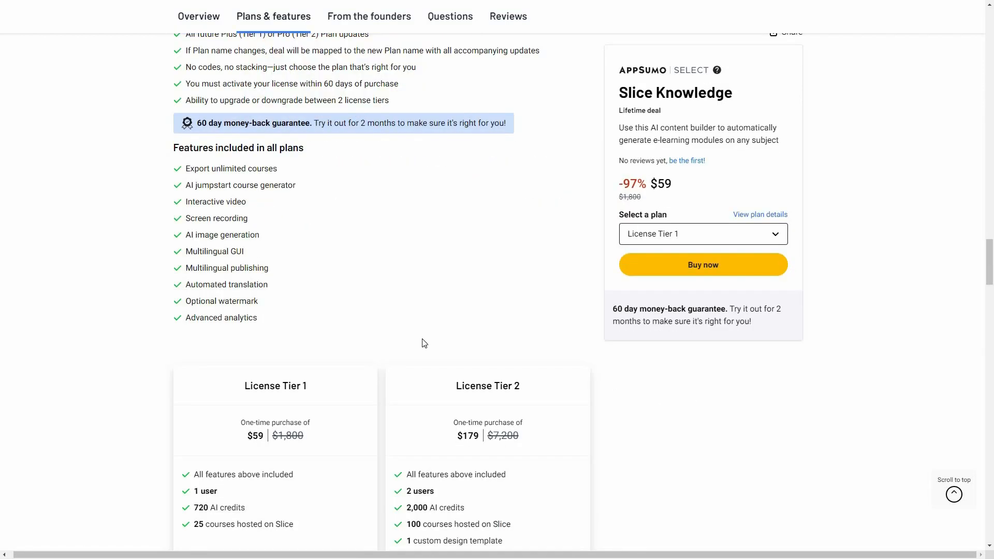
scroll(642, 360, down, 3)
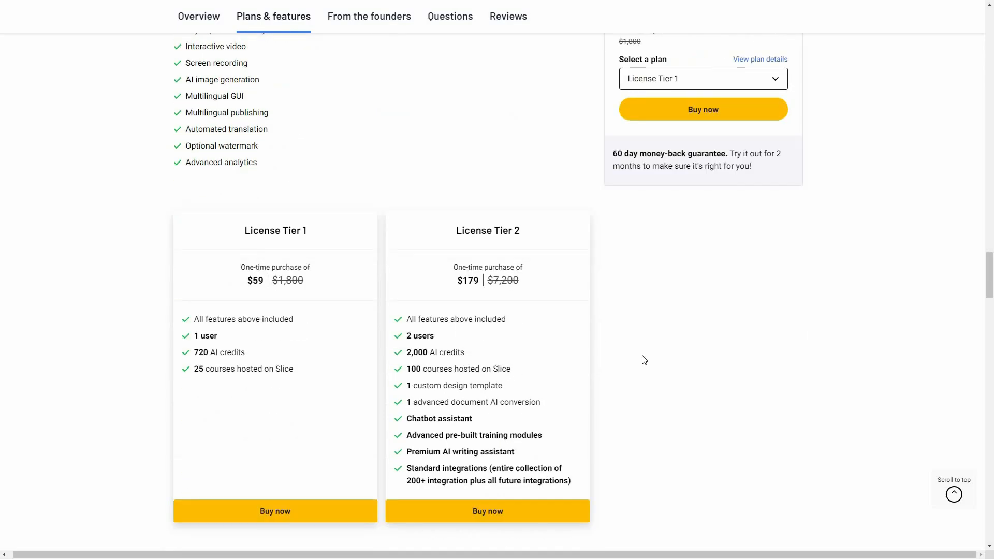
scroll(868, 308, up, 6)
scroll(868, 308, up, 9)
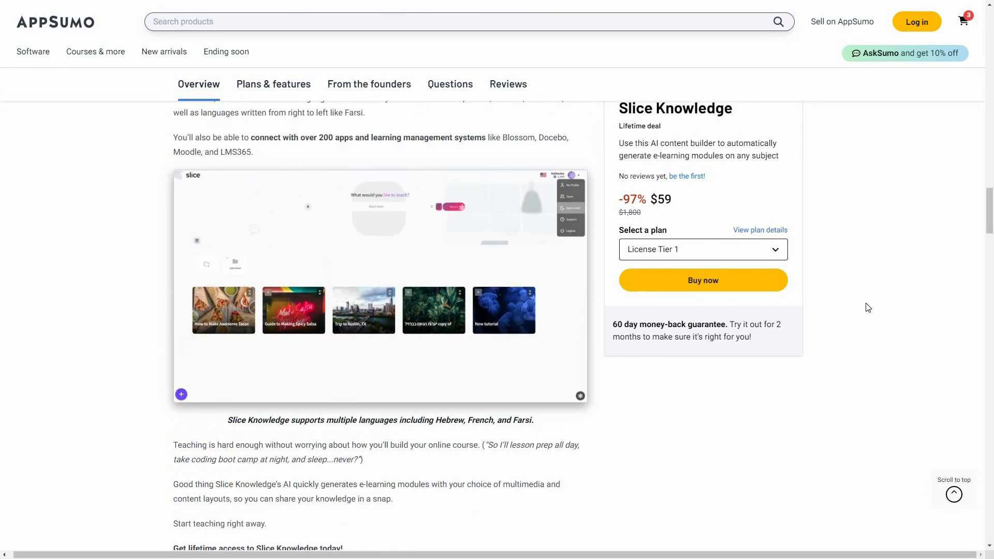
scroll(868, 307, up, 8)
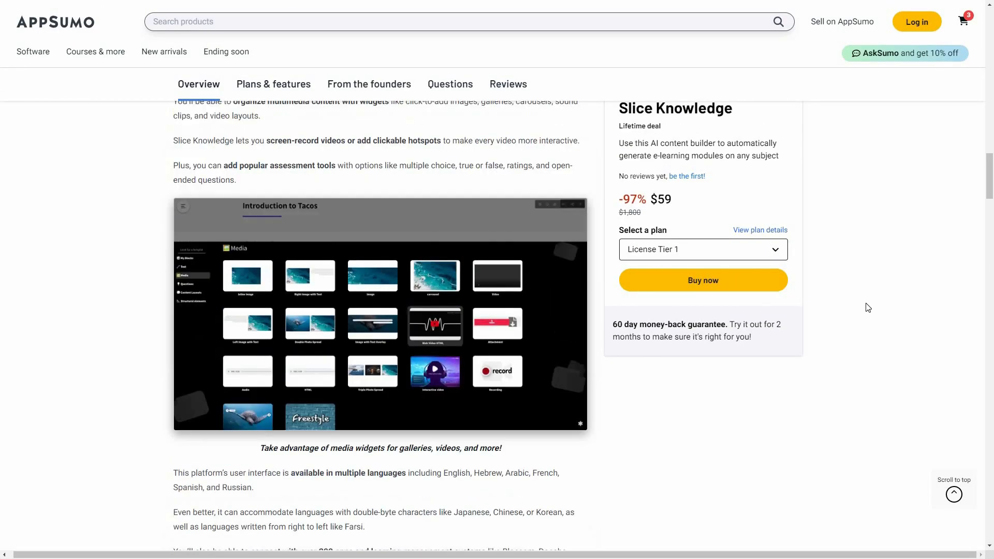
scroll(868, 307, up, 7)
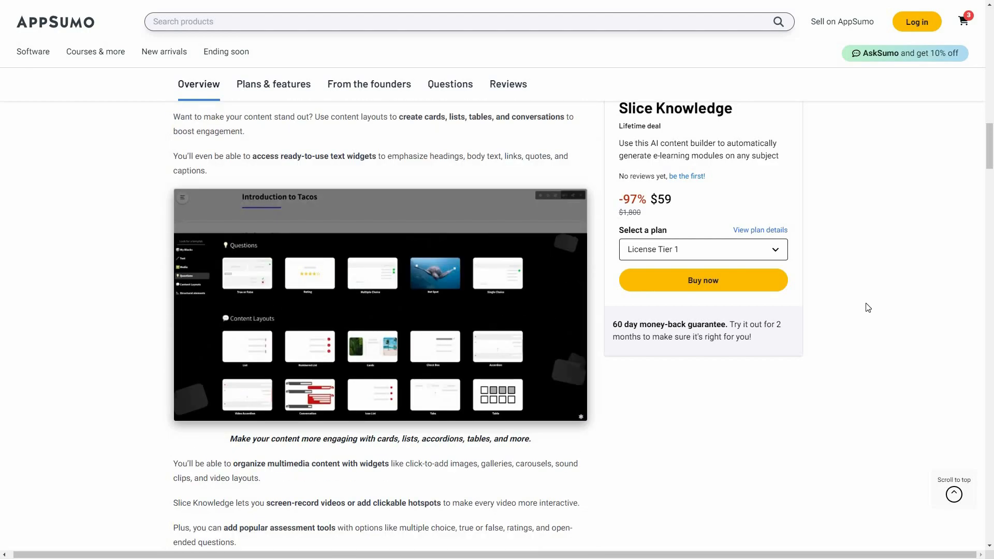